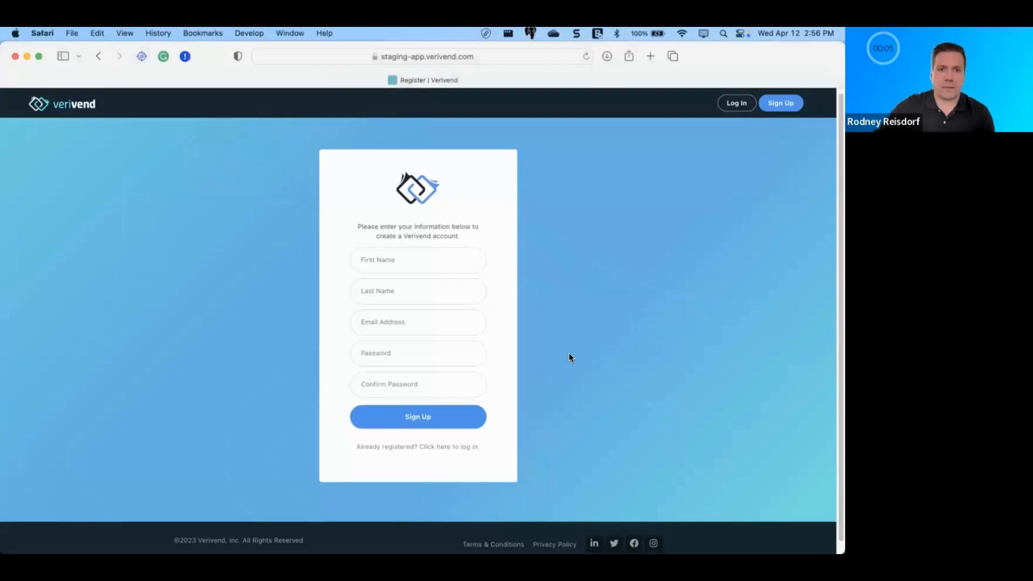
Step: Register with the user's first and last name, e-mail and a matching password, and save the password
click(406, 261)
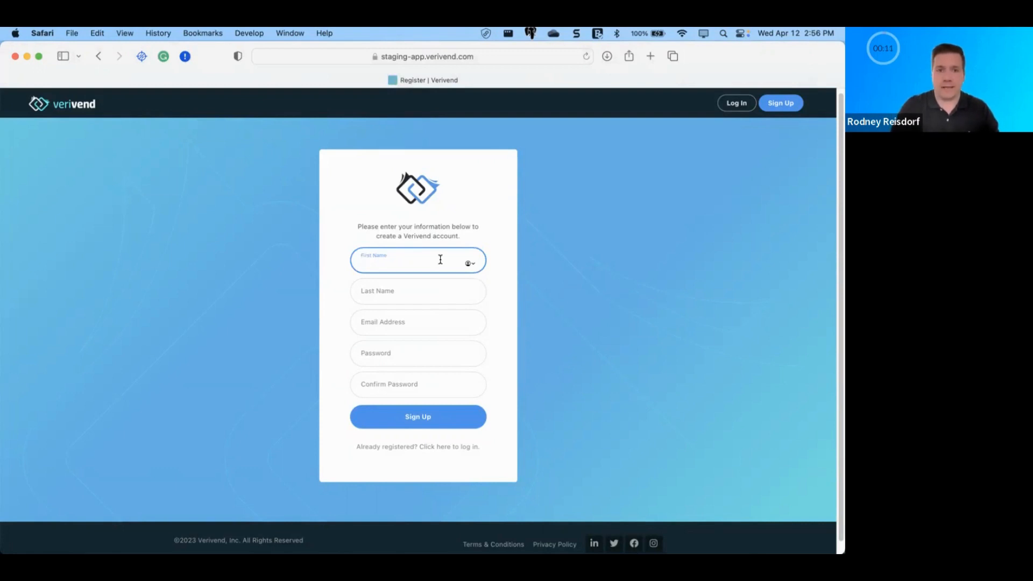
key(Tab)
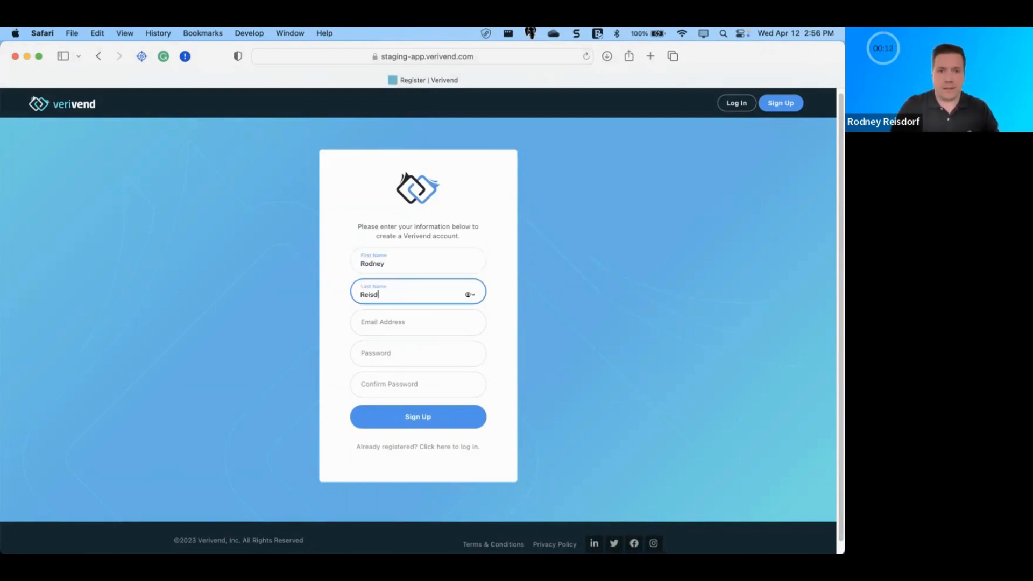
key(Tab)
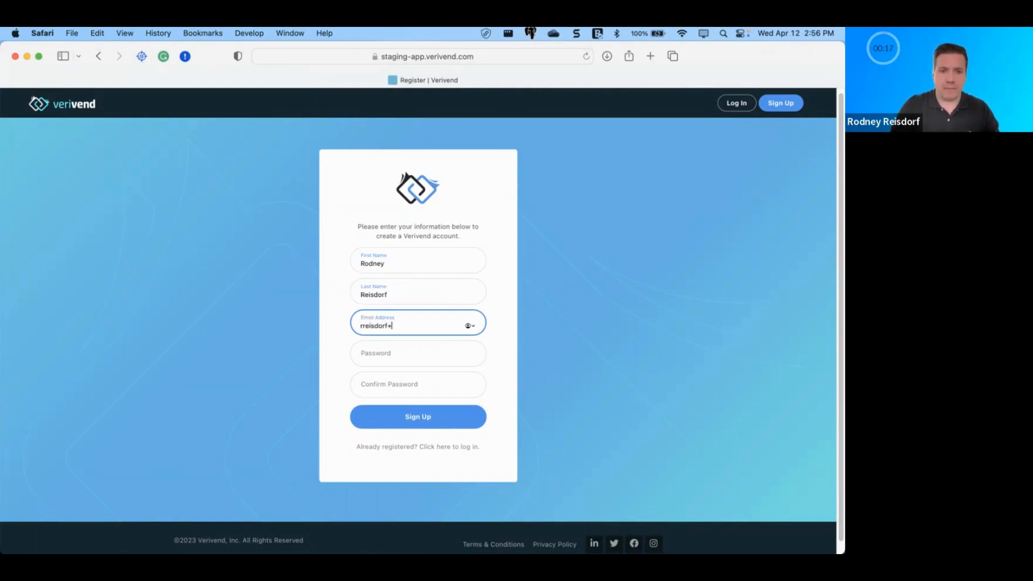
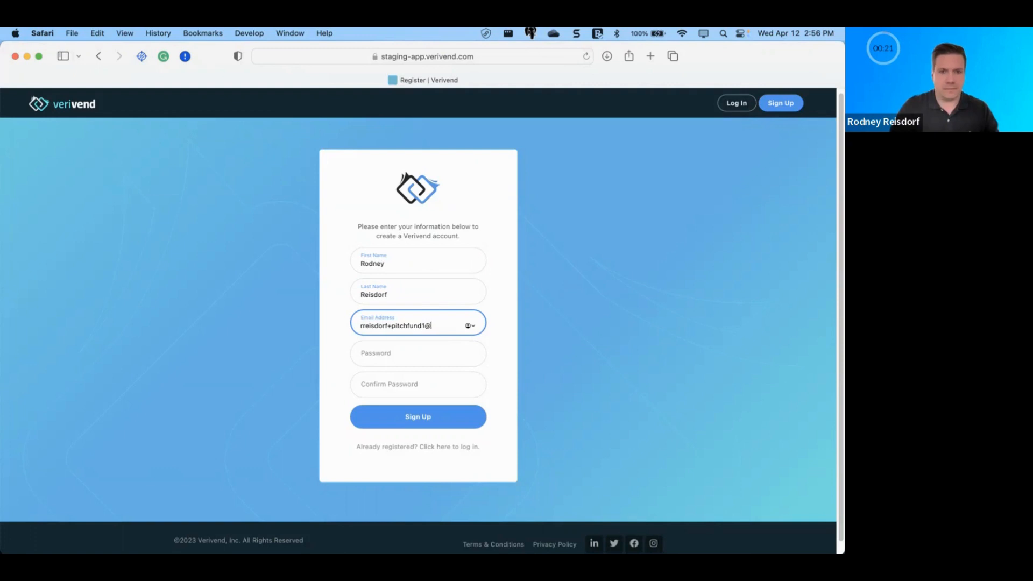
key(Tab)
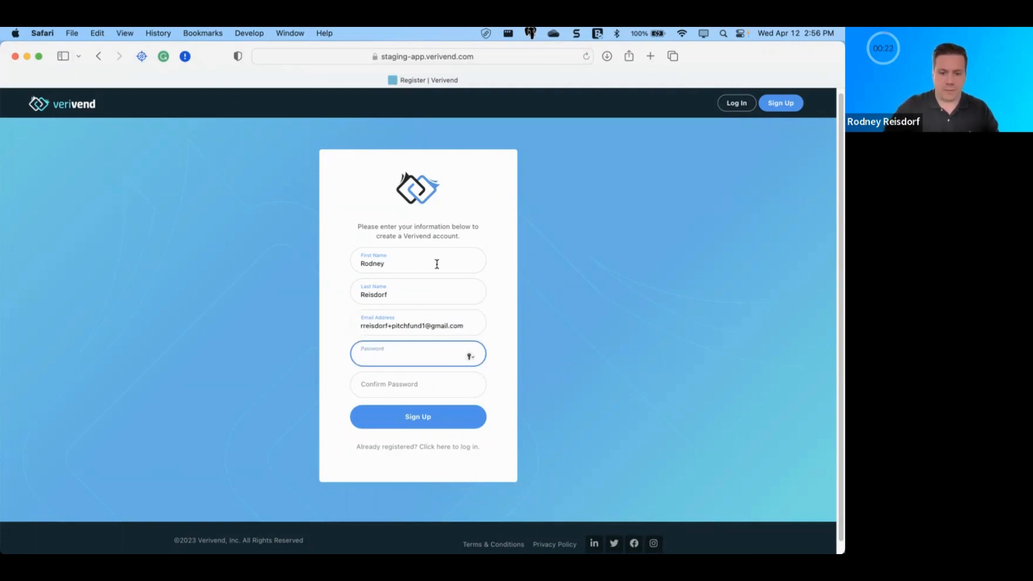
text(•••••)
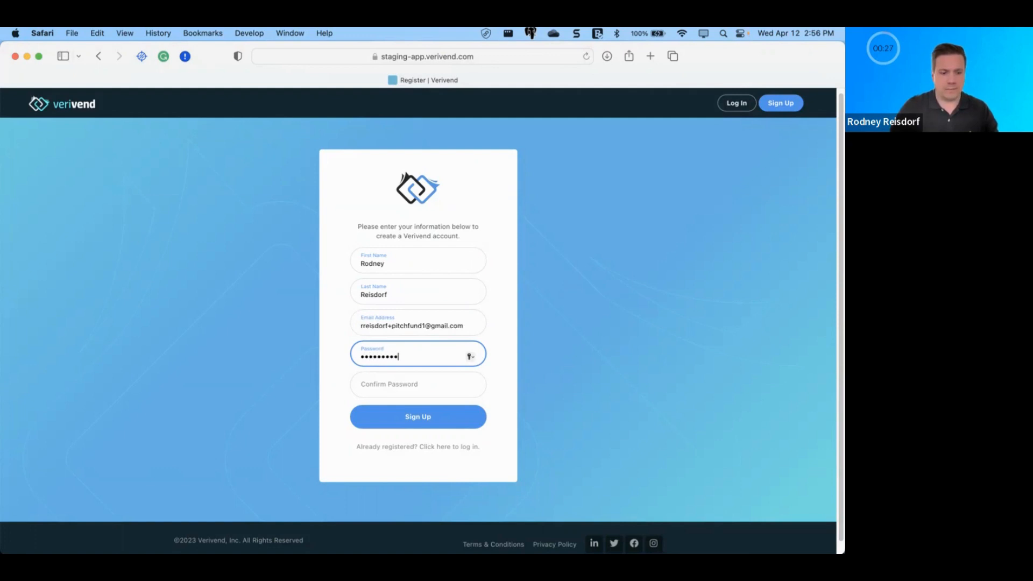
key(Tab)
text(•••)
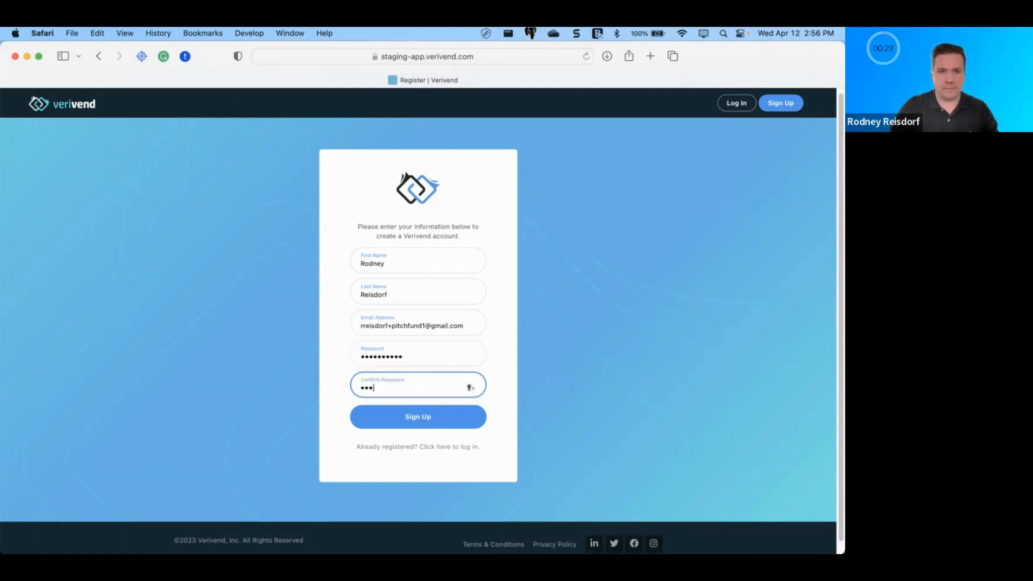
text(••••••••)
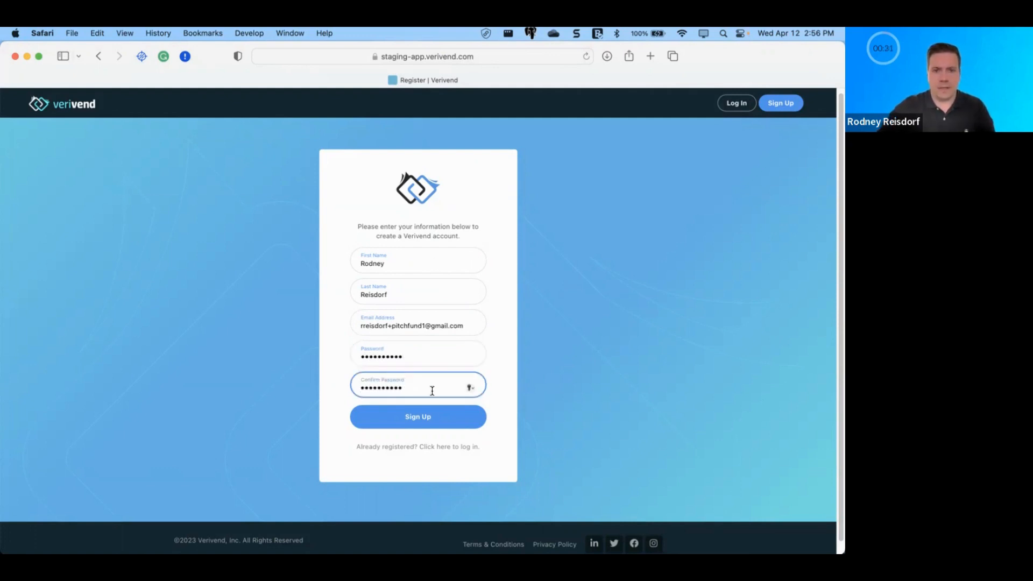
click(441, 414)
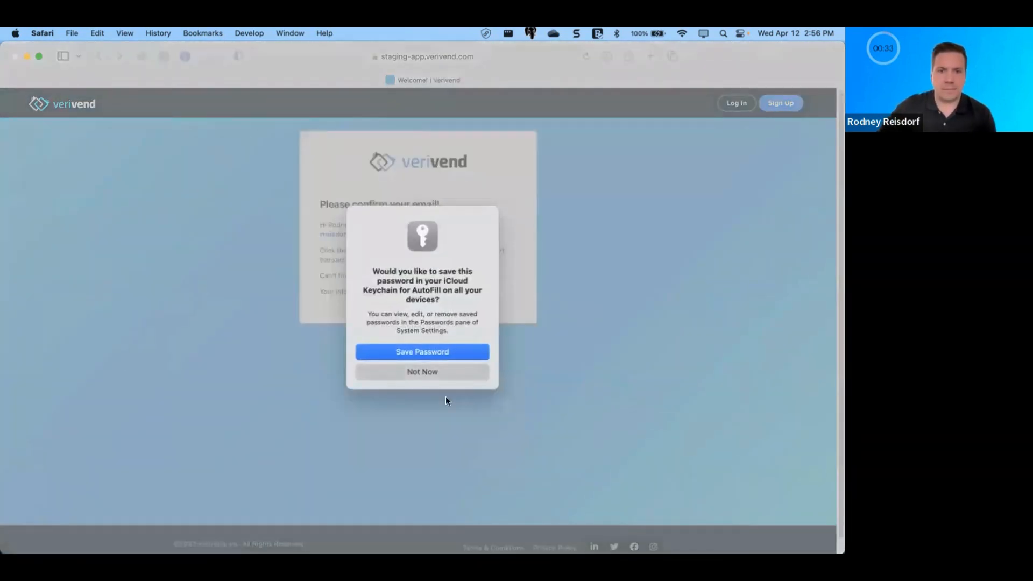
click(438, 352)
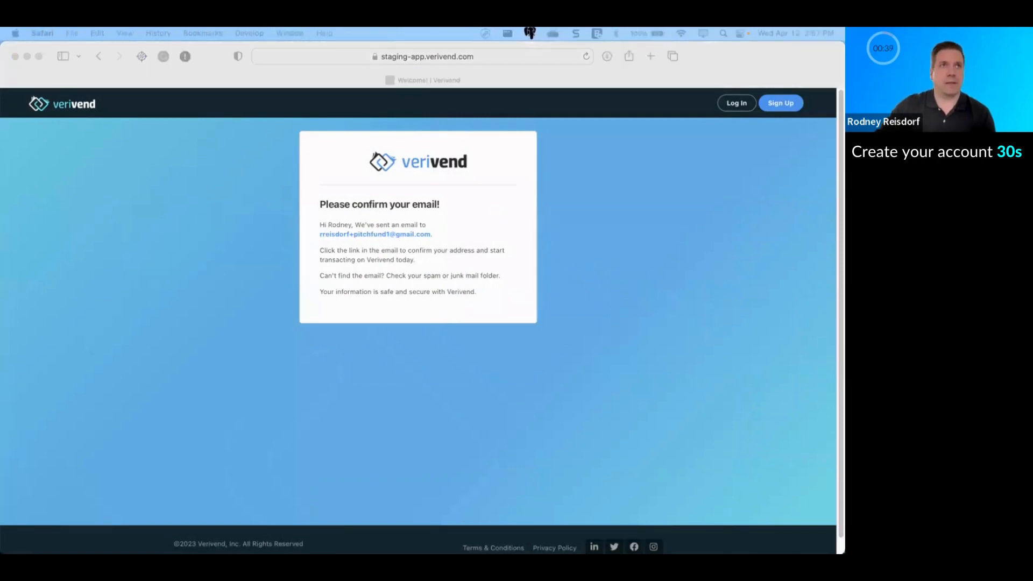
Step: Confirm the account's e-mail address from the Verivend confirmation message in Outlook
drag(293, 30, 385, 72)
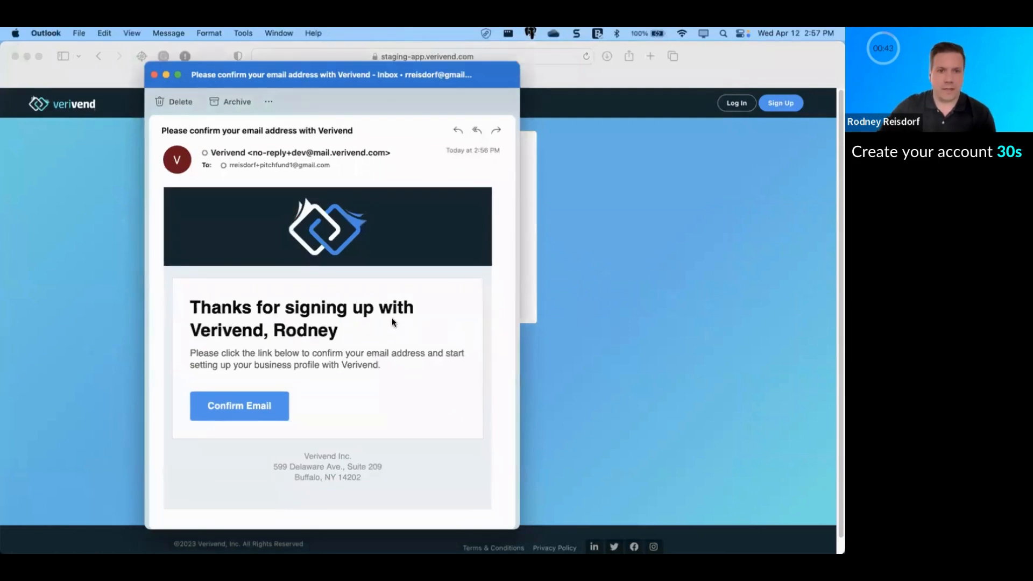
click(237, 406)
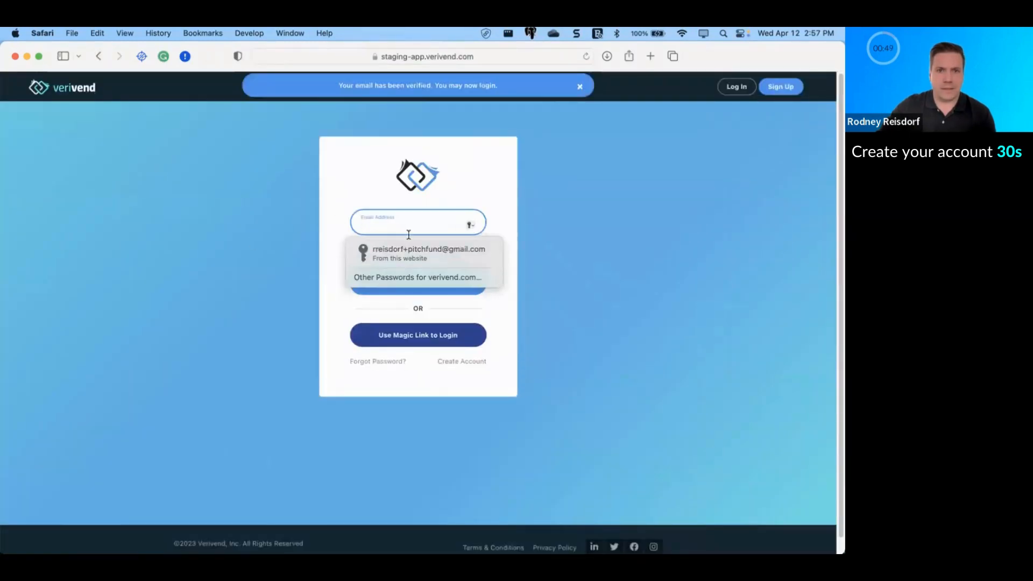
Step: Fill the login form from the saved credentials and correct the e-mail address
scroll(407, 241, down, 1)
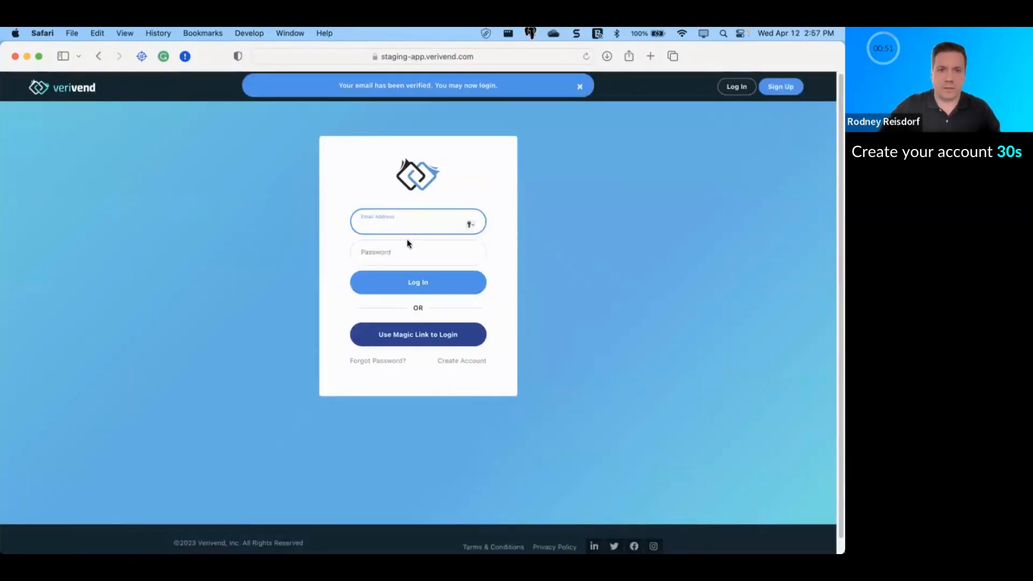
scroll(407, 241, up, 1)
scroll(444, 89, down, 1)
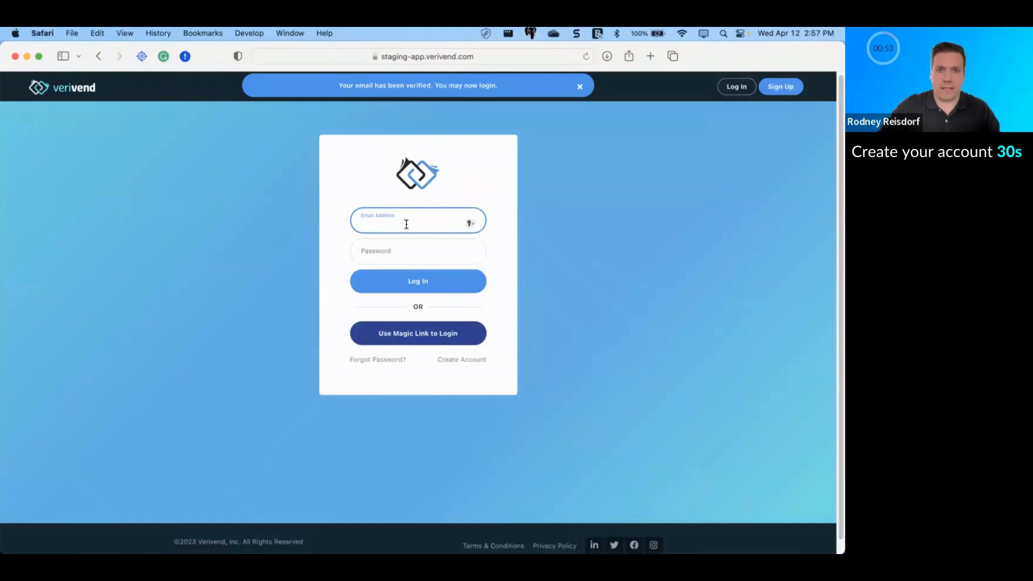
click(438, 220)
click(422, 243)
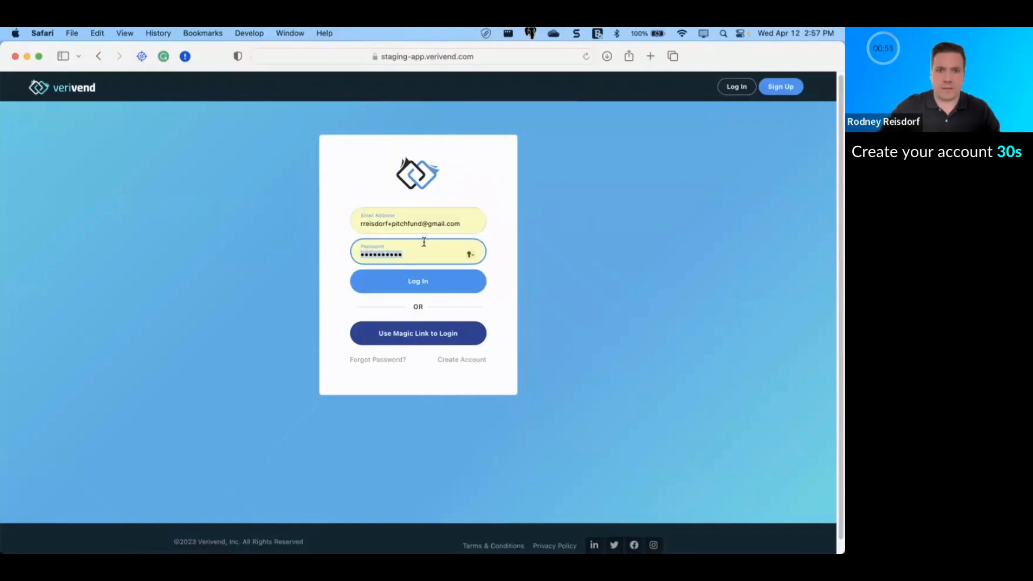
click(421, 224)
text(1)
click(520, 274)
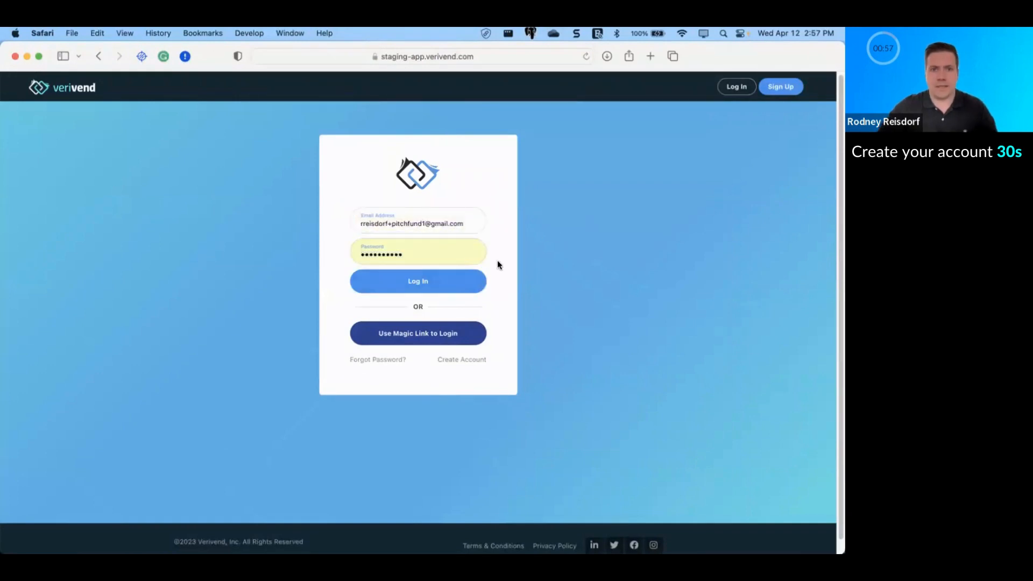
Step: Log in, skip the weak-password prompt, and accept the updated terms and conditions
click(439, 284)
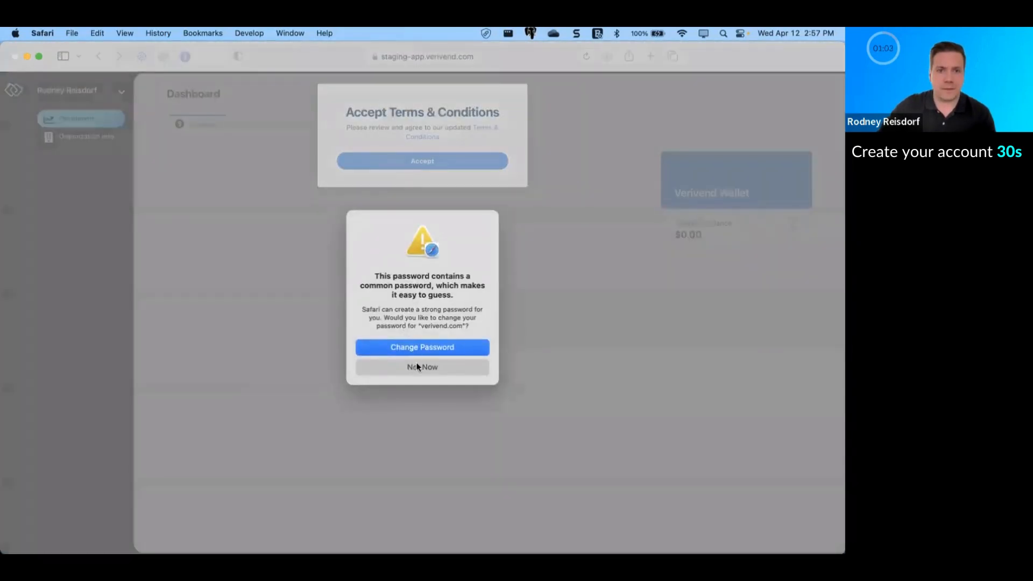
click(418, 367)
click(394, 162)
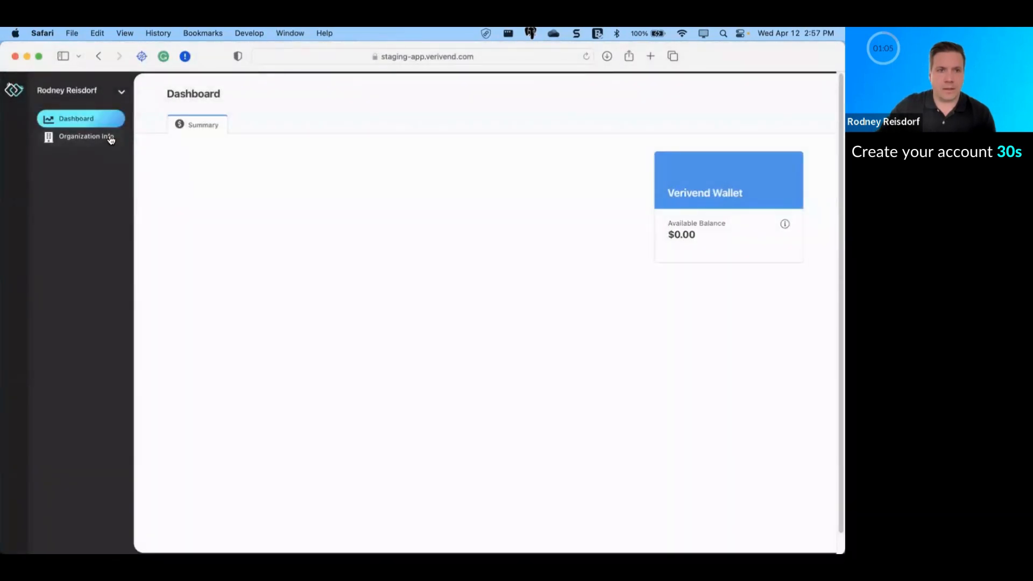
click(111, 140)
Step: Enter business name Pitch Fund and its tax ID, business type LLC, and country United States
click(238, 144)
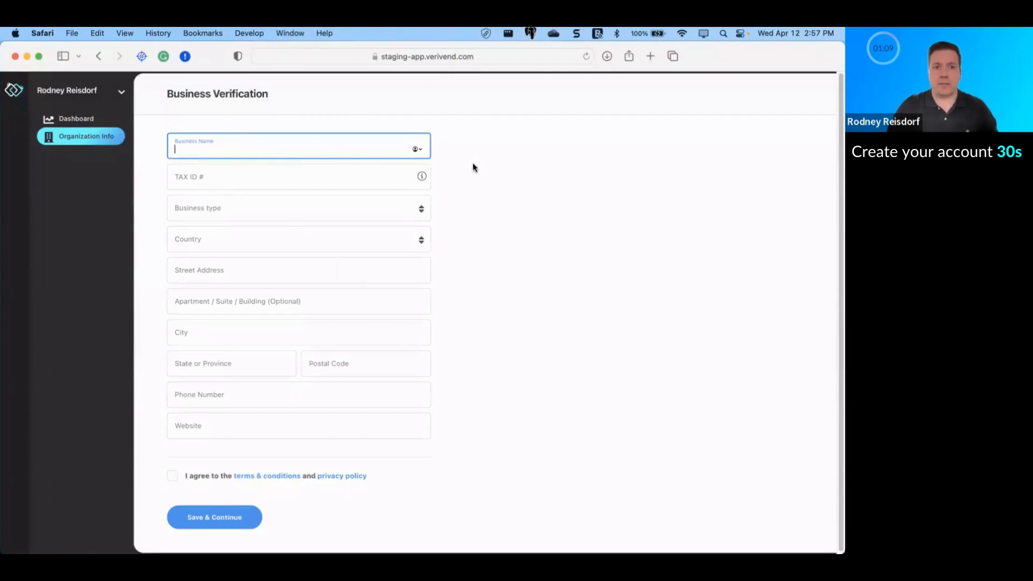
text(Pitch FU)
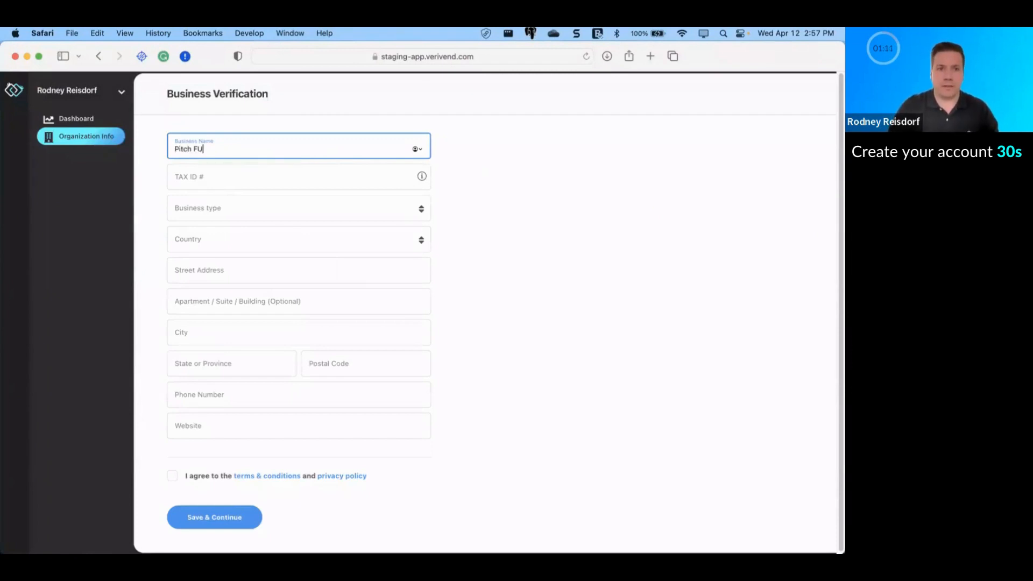
click(307, 178)
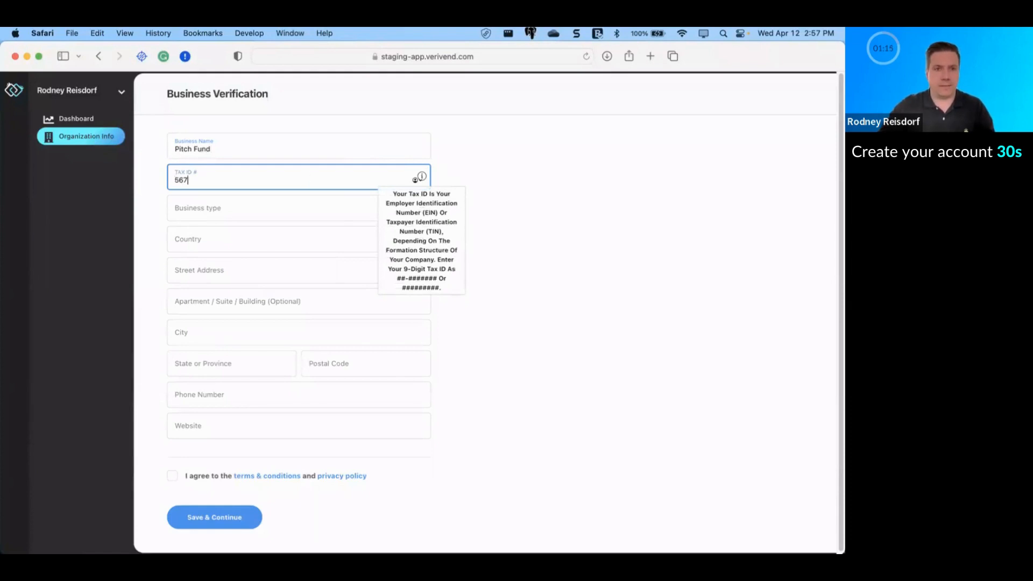
click(275, 208)
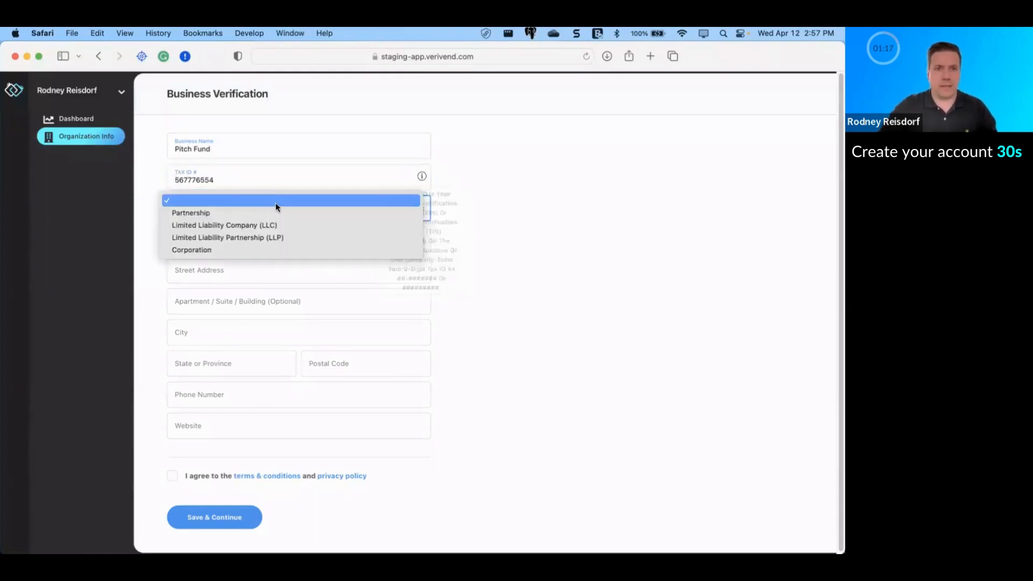
click(273, 225)
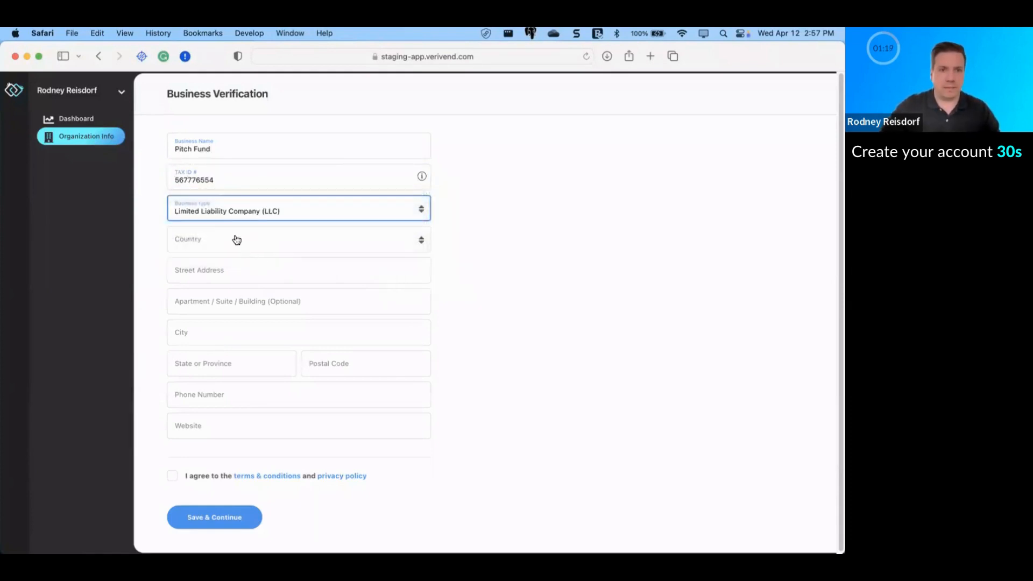
click(232, 238)
click(232, 244)
click(268, 275)
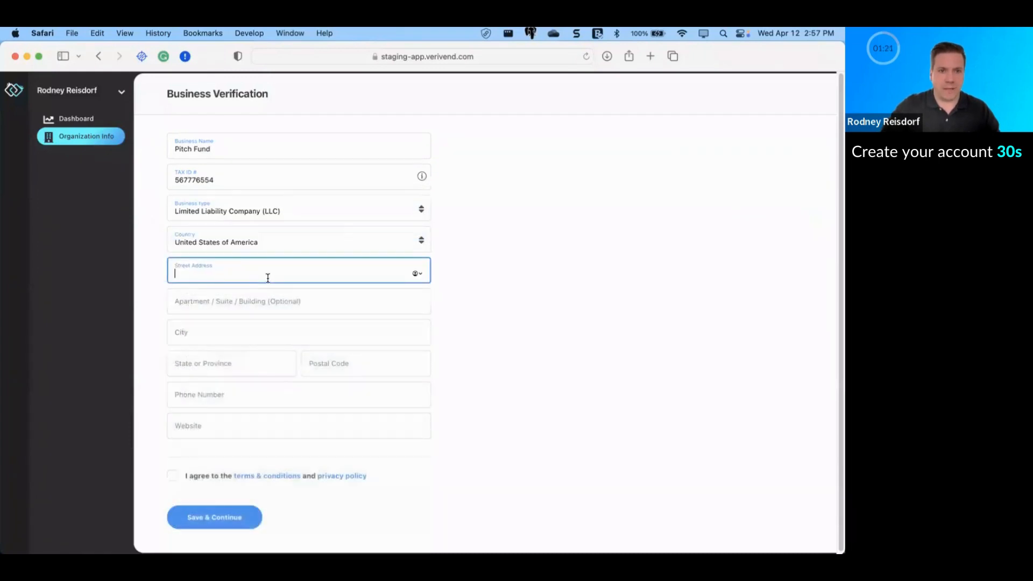
click(412, 274)
click(253, 300)
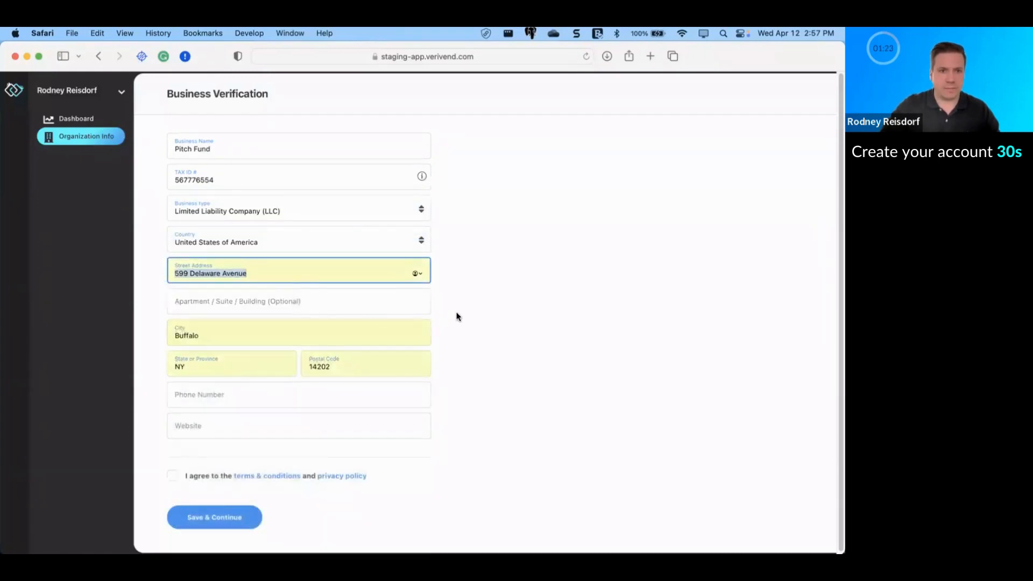
click(382, 403)
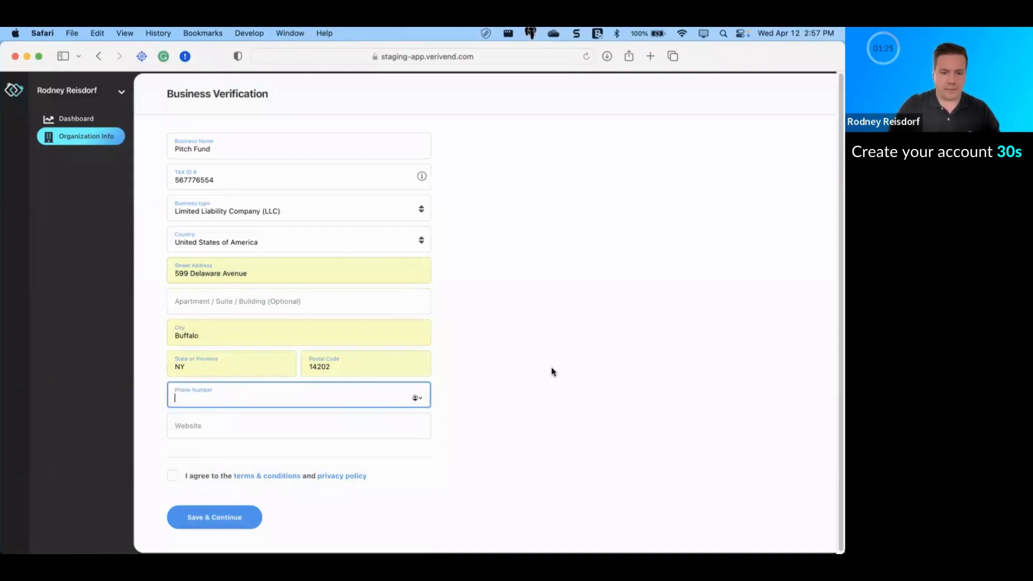
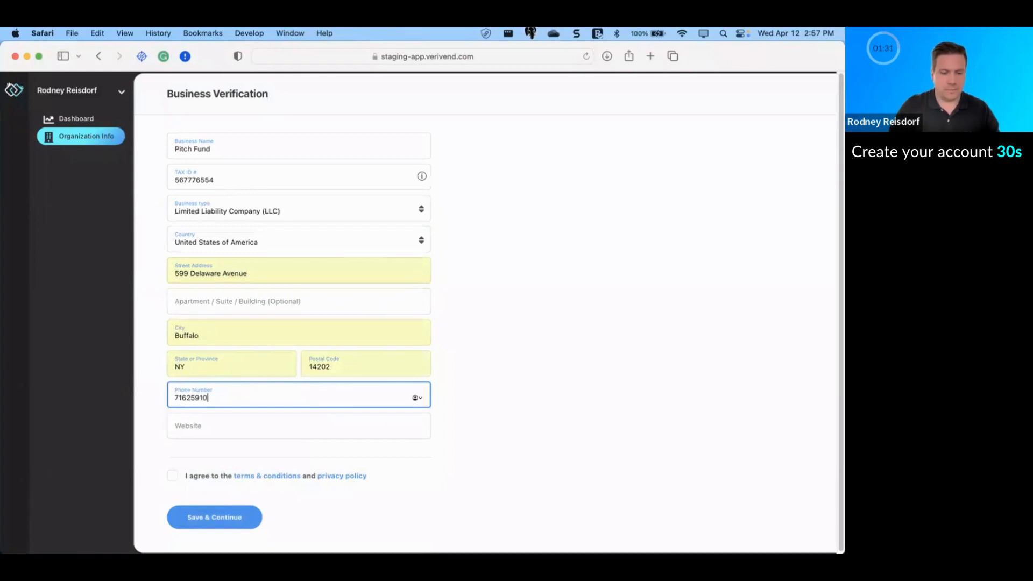
key(Tab)
text(www.pit)
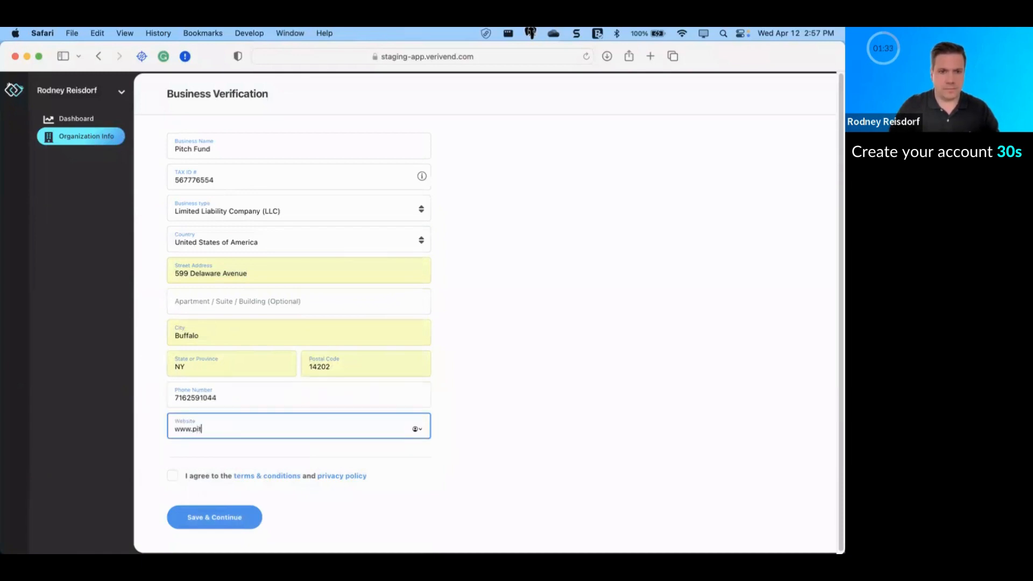
text(chfund.com)
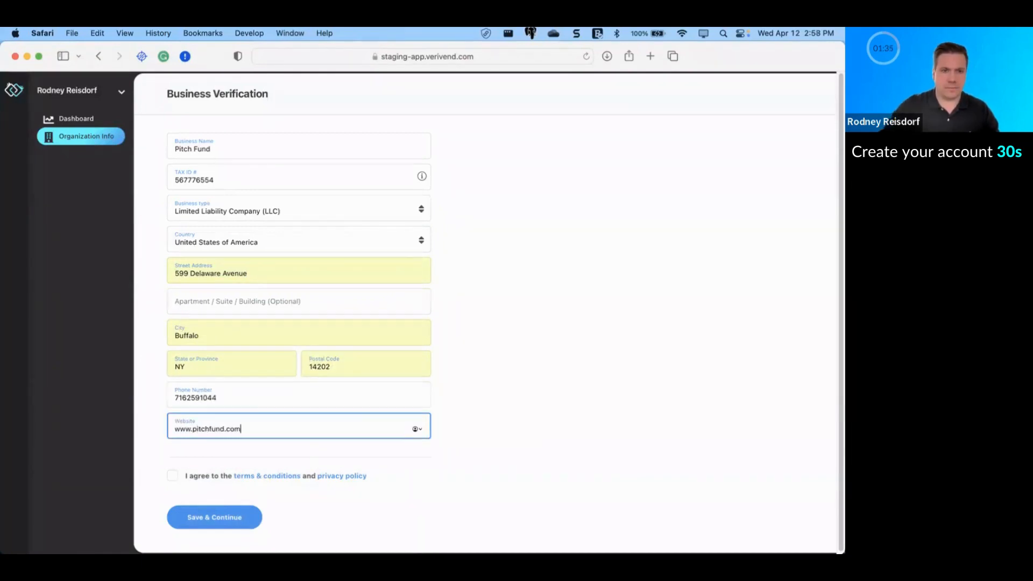
click(173, 476)
click(215, 517)
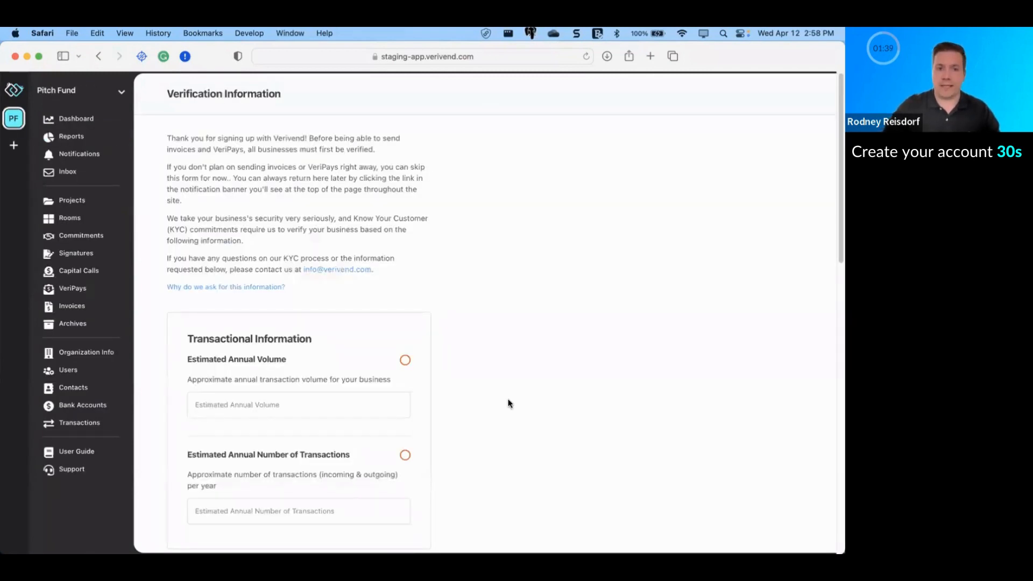
Step: Enter $50,000,000.00 as estimated annual volume and 250 as estimated annual transactions
scroll(500, 402, down, 5)
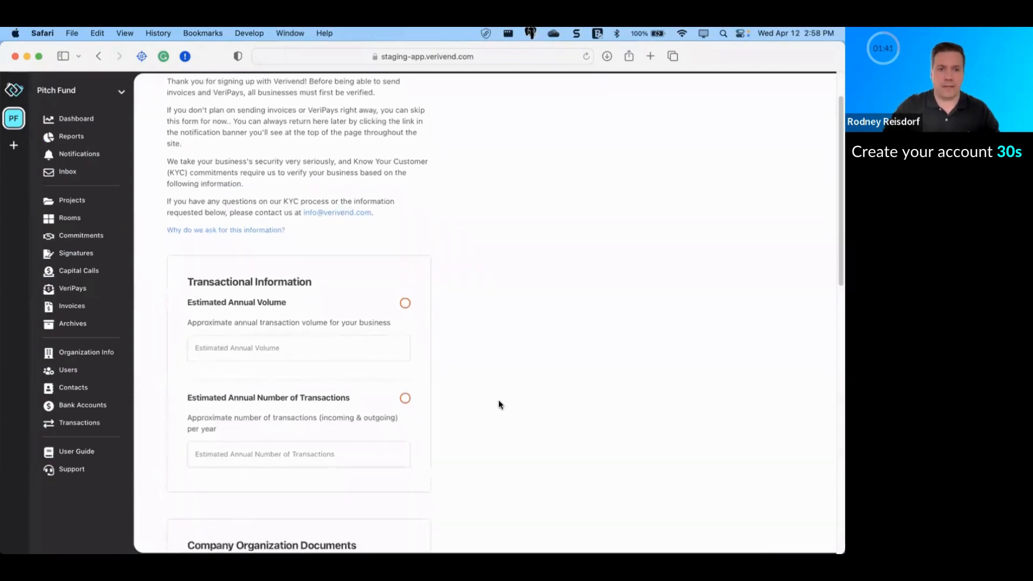
scroll(499, 405, down, 1)
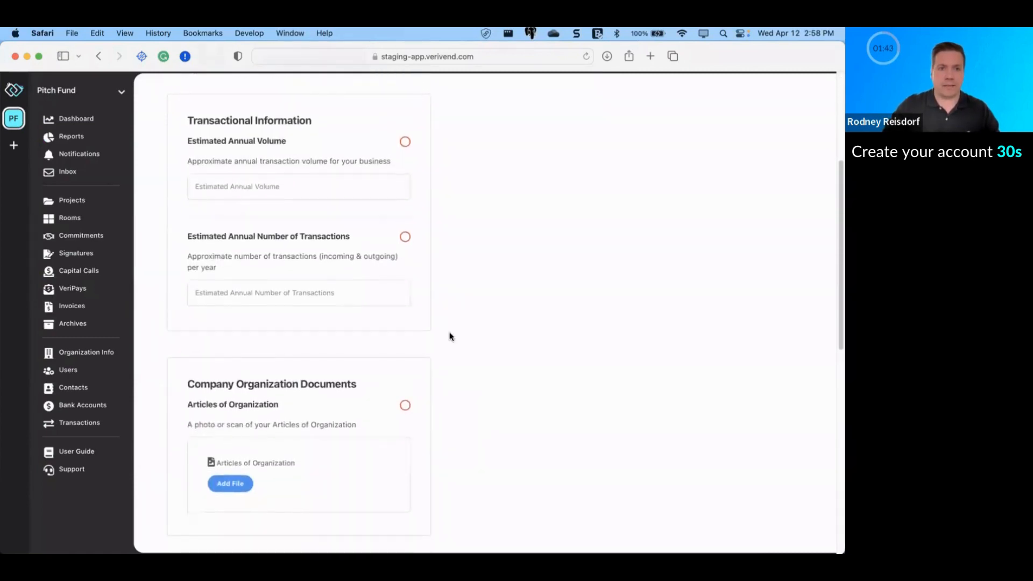
click(248, 187)
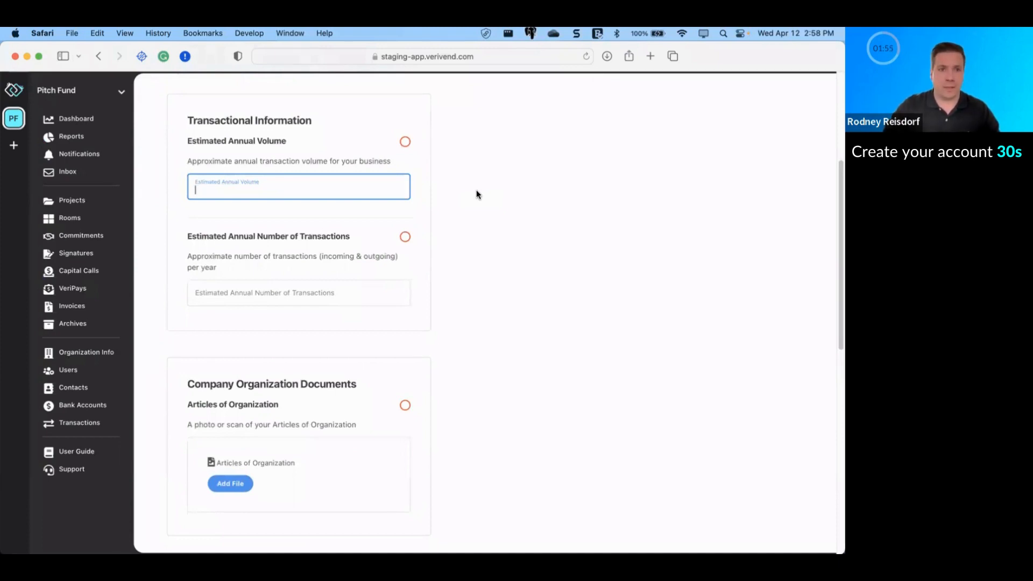
text($50,000)
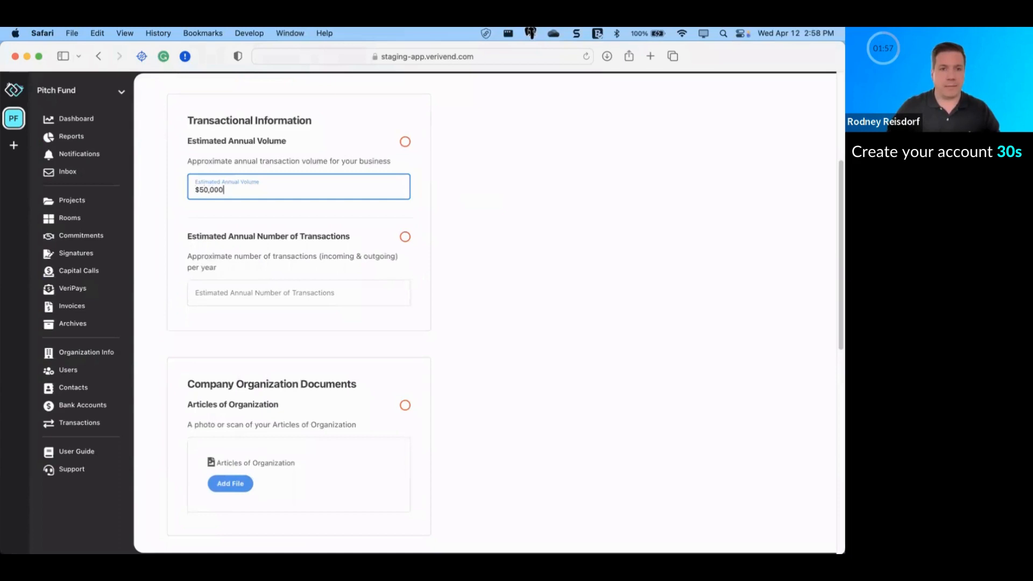
text(,000.000)
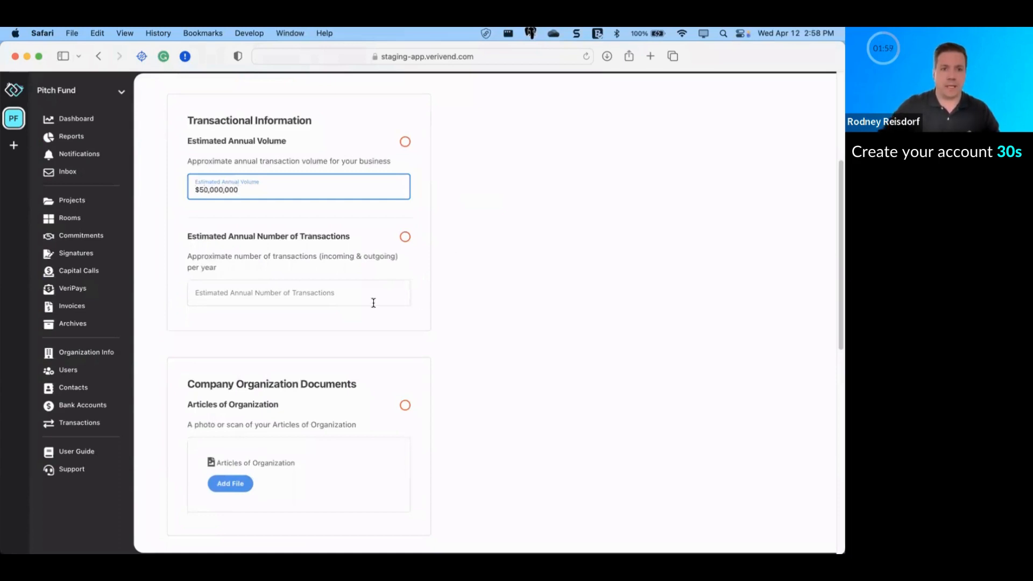
key(Tab)
text(25)
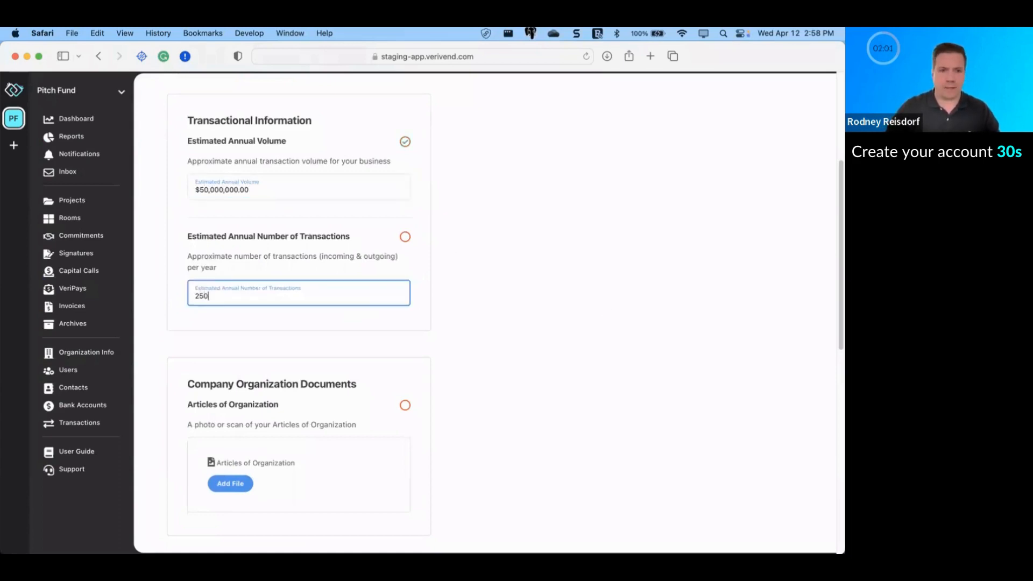
text(0)
click(492, 355)
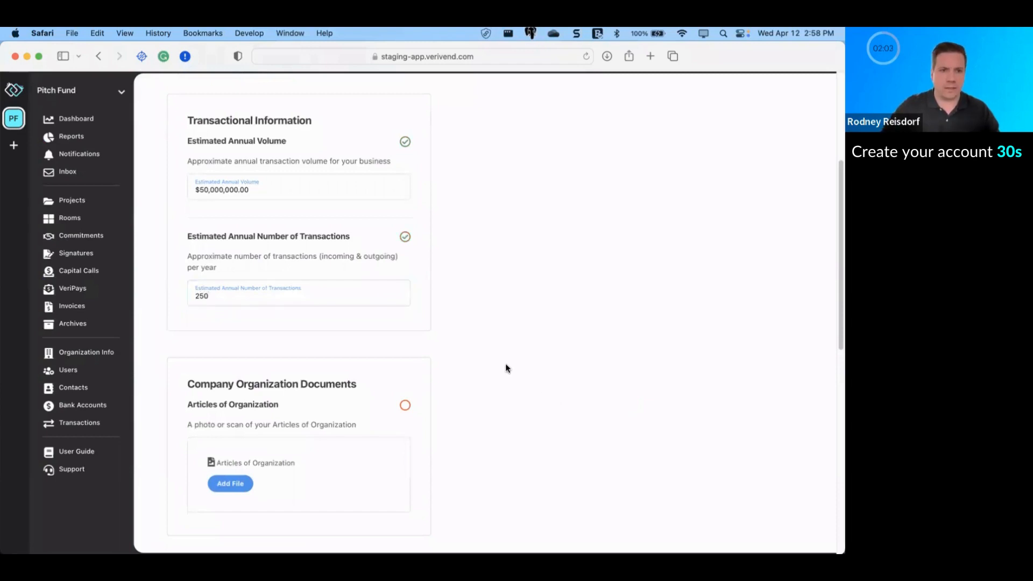
scroll(505, 369, down, 5)
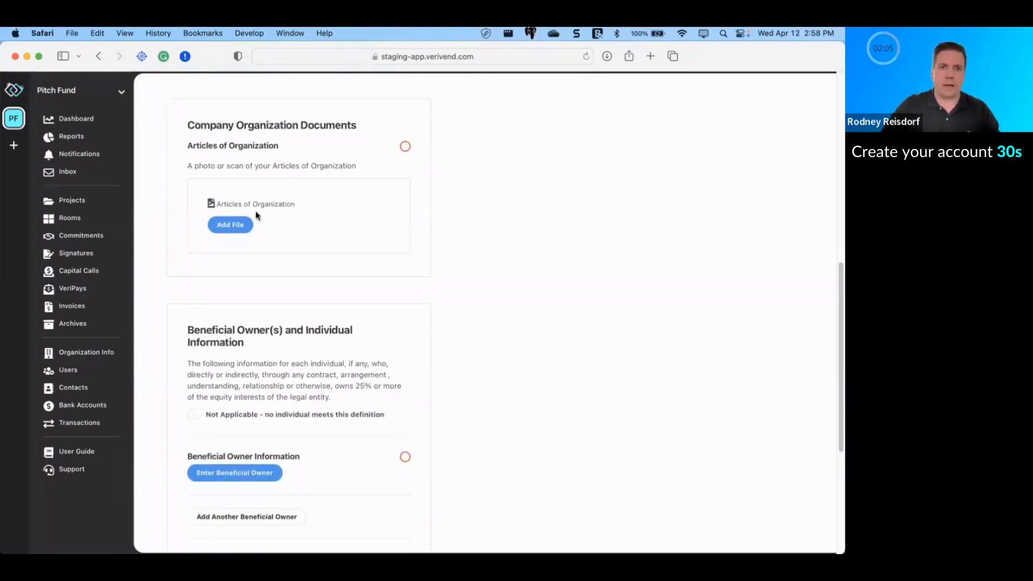
Step: Upload CORP-General-Articles-of-Incorporation.pdf from Demo Data under Articles of Organization
click(231, 226)
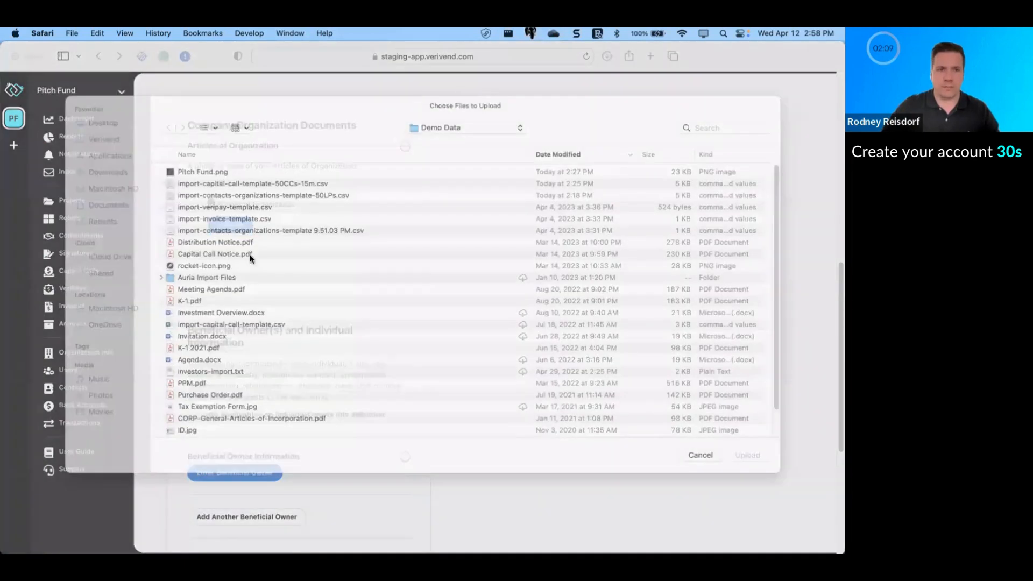
click(284, 432)
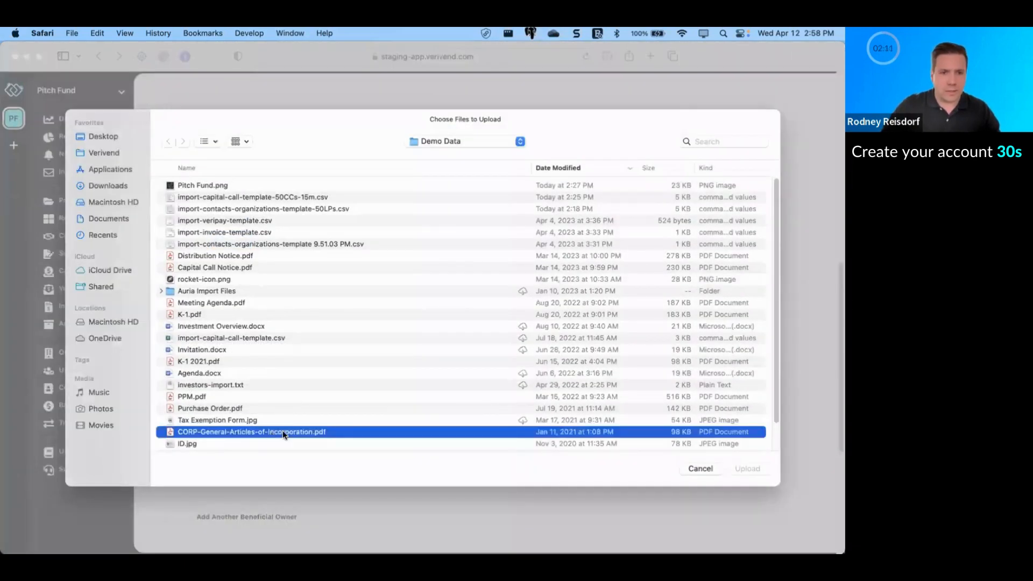
double_click(283, 431)
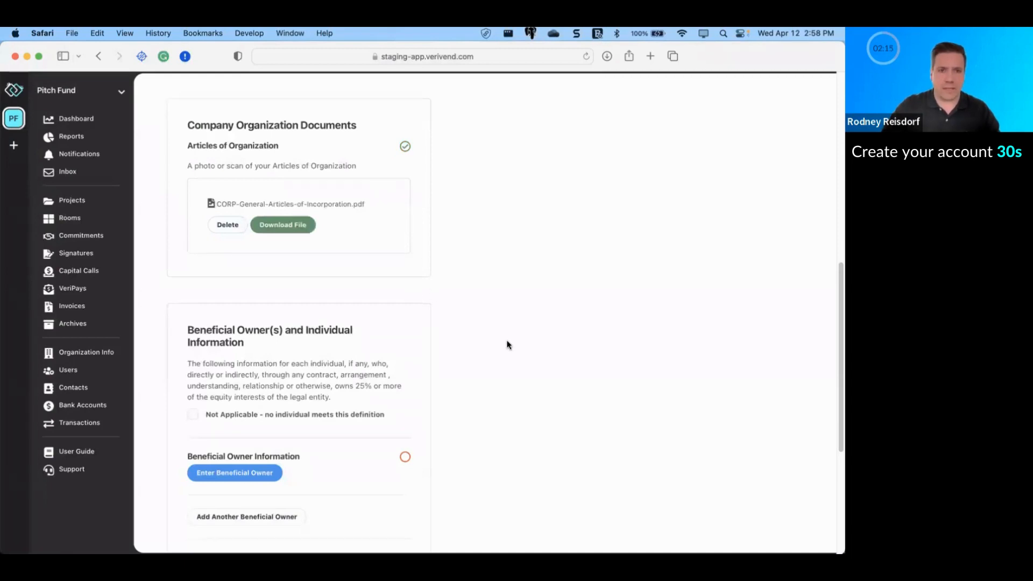
scroll(509, 342, down, 5)
scroll(508, 344, down, 3)
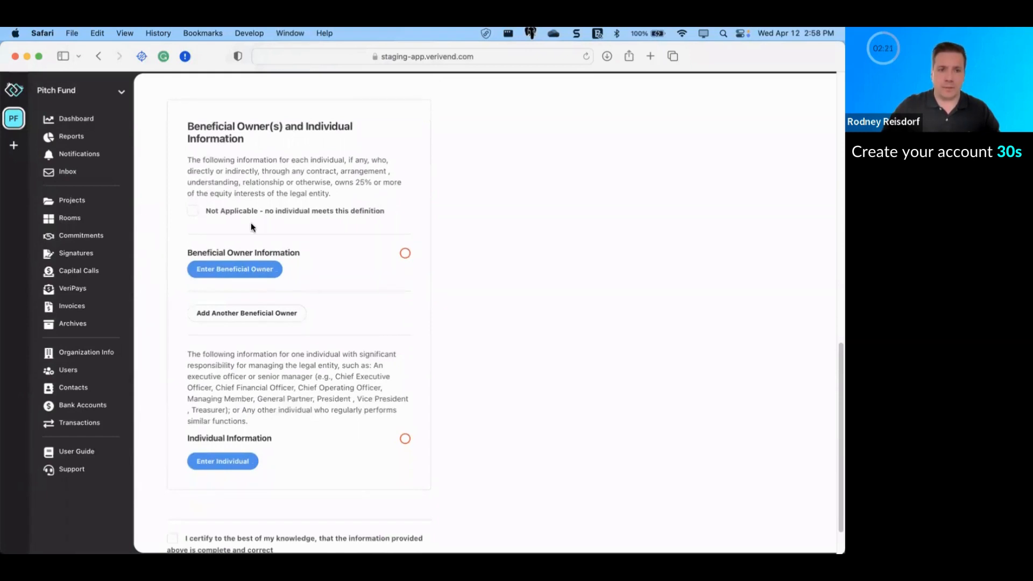
Step: Enter the beneficial owner's full name and a 10/01/1980 date of birth
click(244, 270)
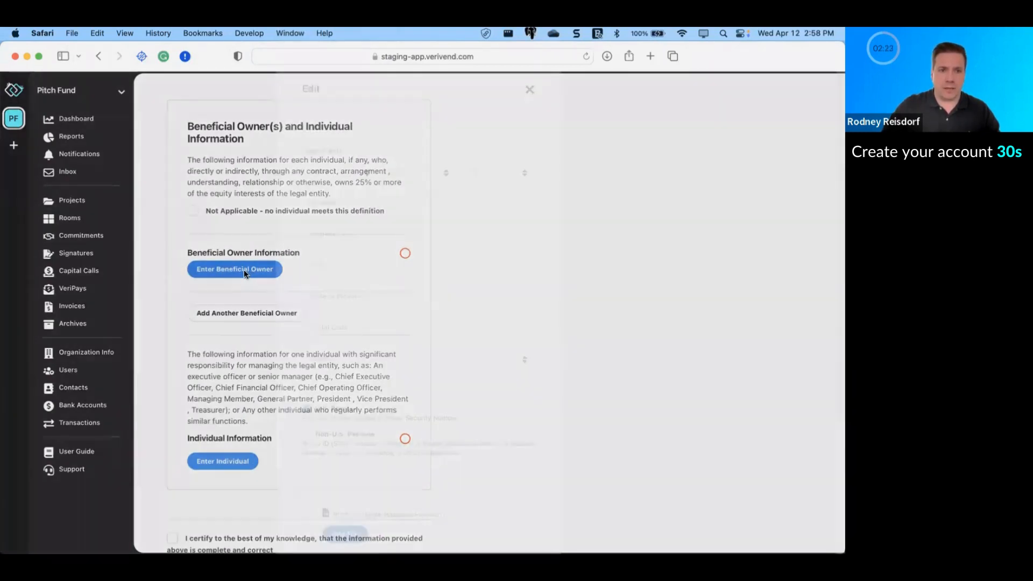
click(393, 146)
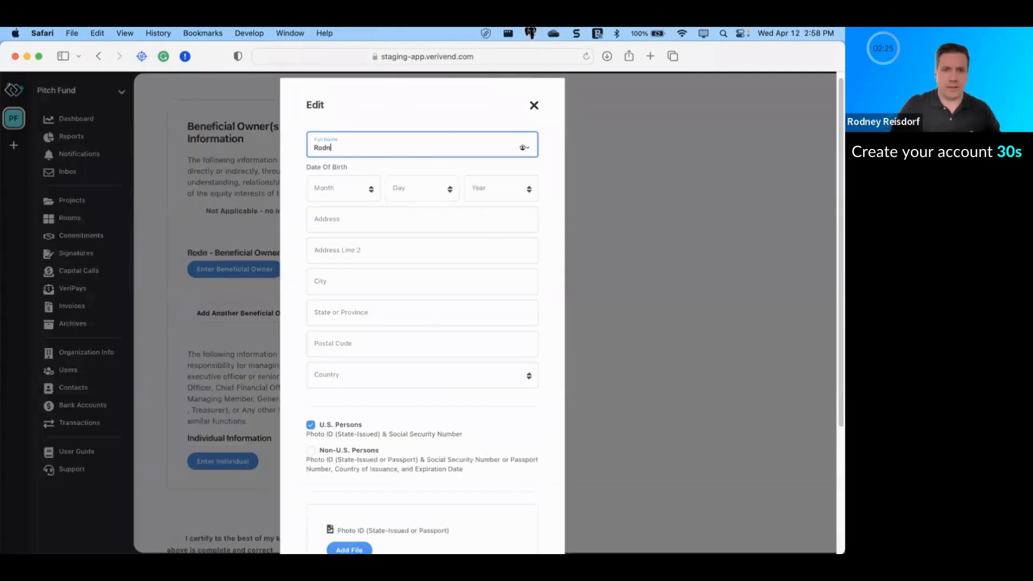
key(Tab)
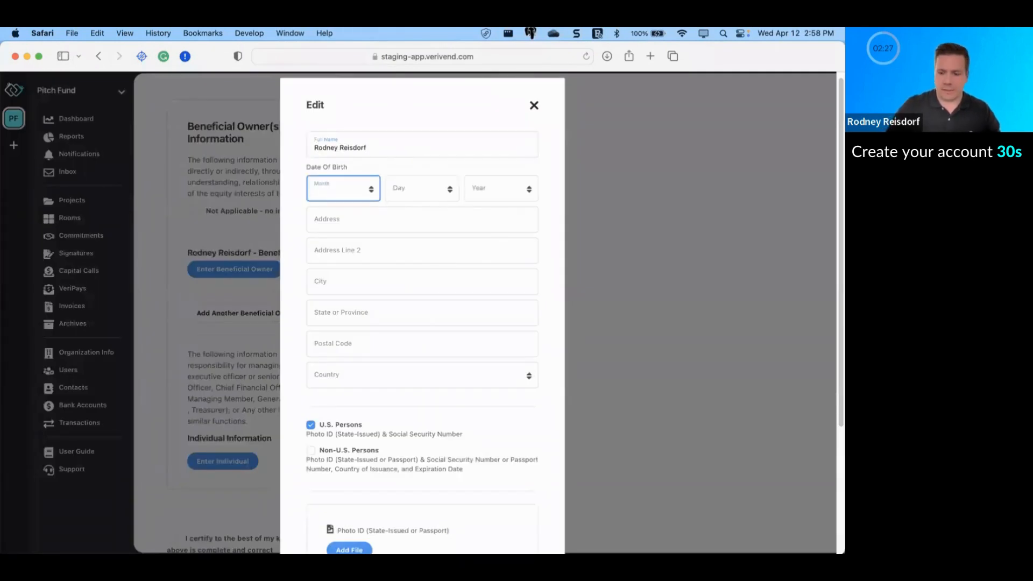
text(10)
key(Tab)
text(01)
key(Tab)
text(1980)
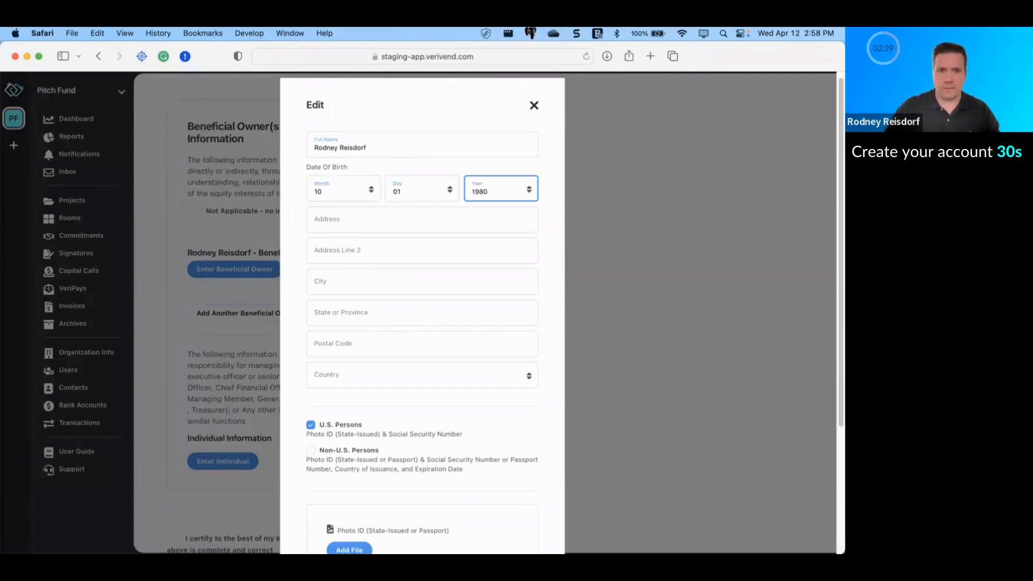
Step: Autofill the owner's address, attach ID.jpg as photo ID, enter the SSN, and save
click(521, 223)
click(525, 223)
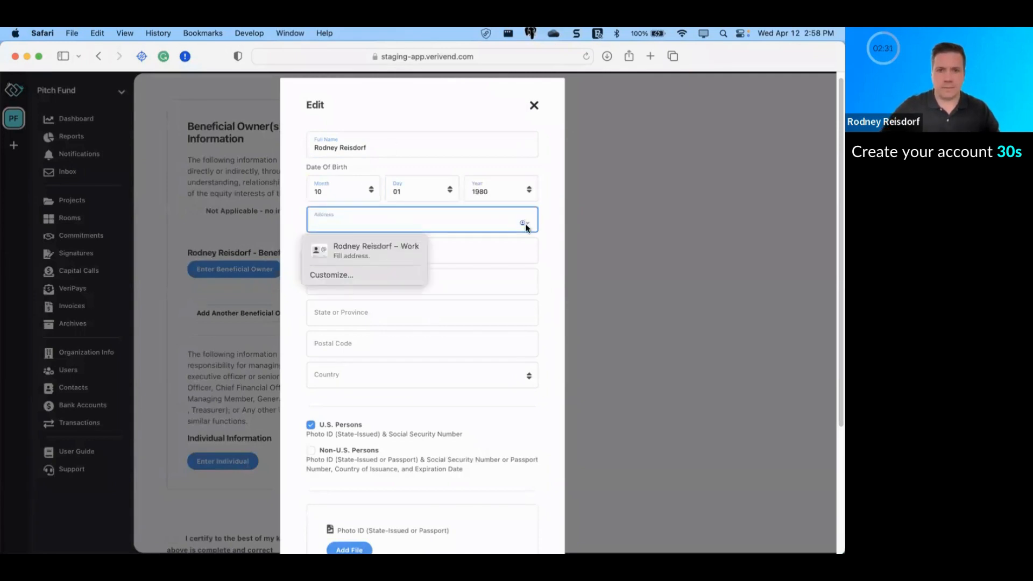
click(371, 243)
scroll(405, 381, down, 5)
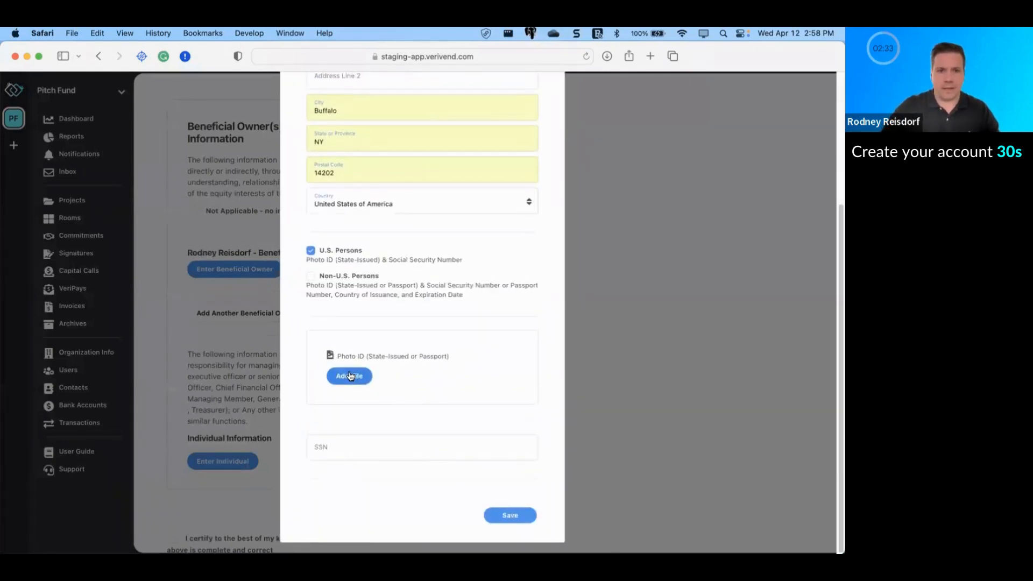
click(350, 376)
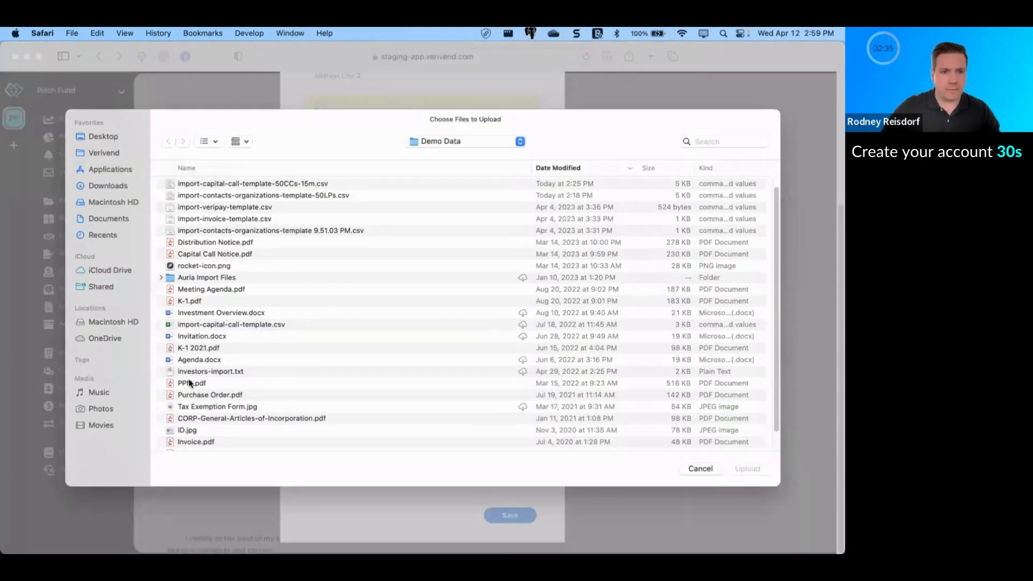
double_click(190, 430)
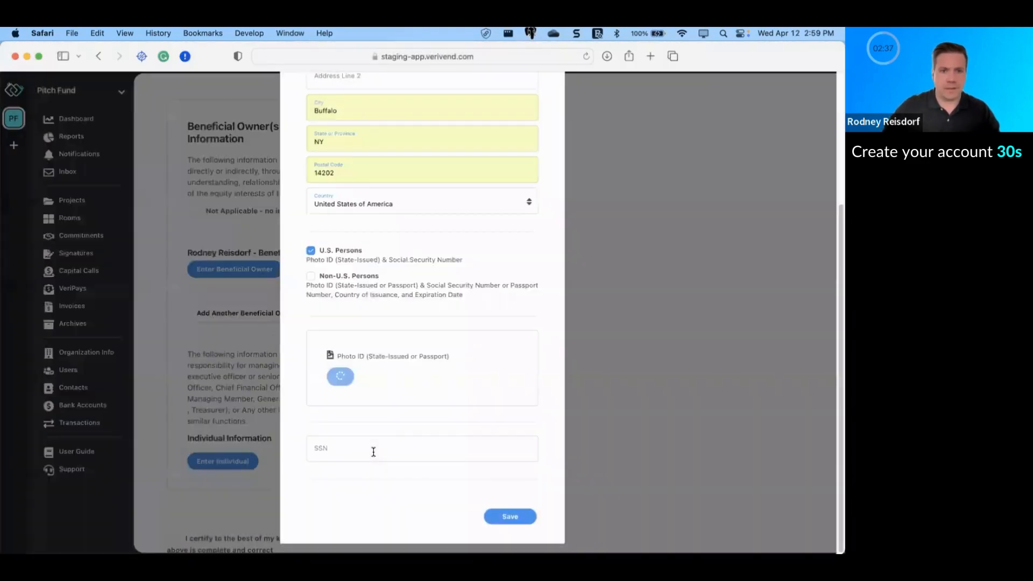
click(357, 451)
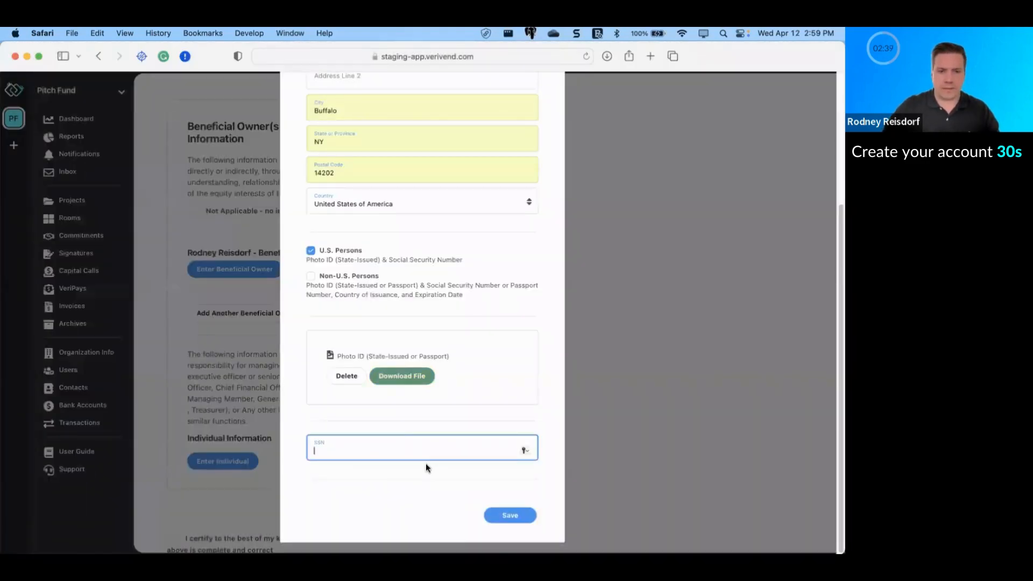
text(•••••••••)
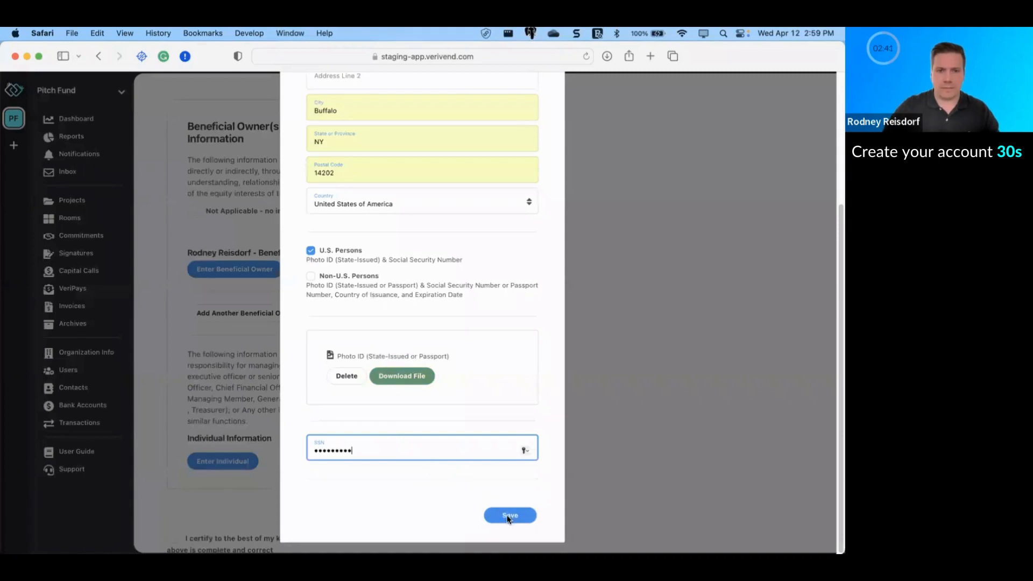
click(509, 516)
scroll(219, 434, down, 2)
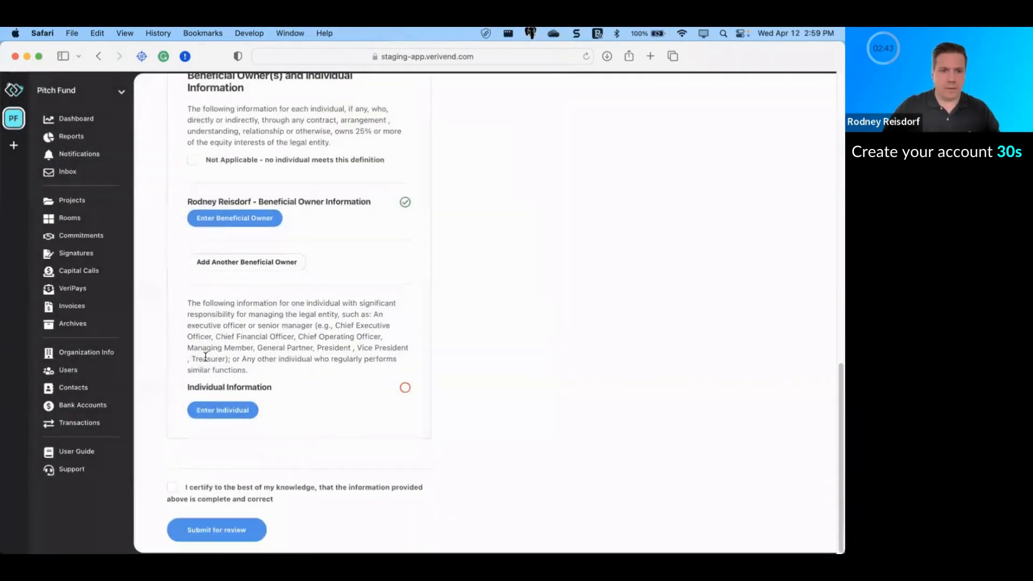
Step: Begin the managing individual's entry with a managing-partner title and full name
click(214, 416)
click(379, 146)
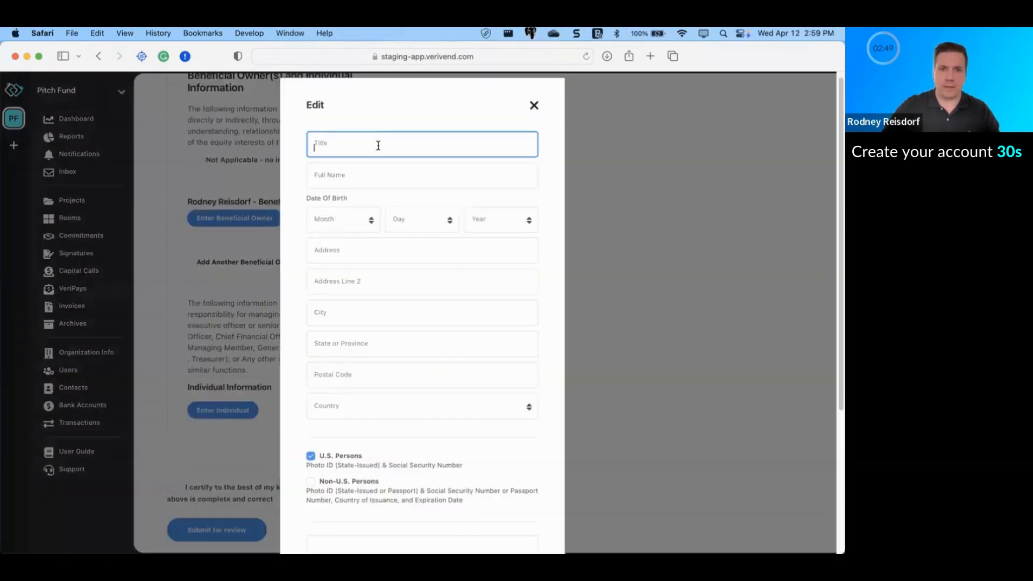
text(Mang)
text(gin)
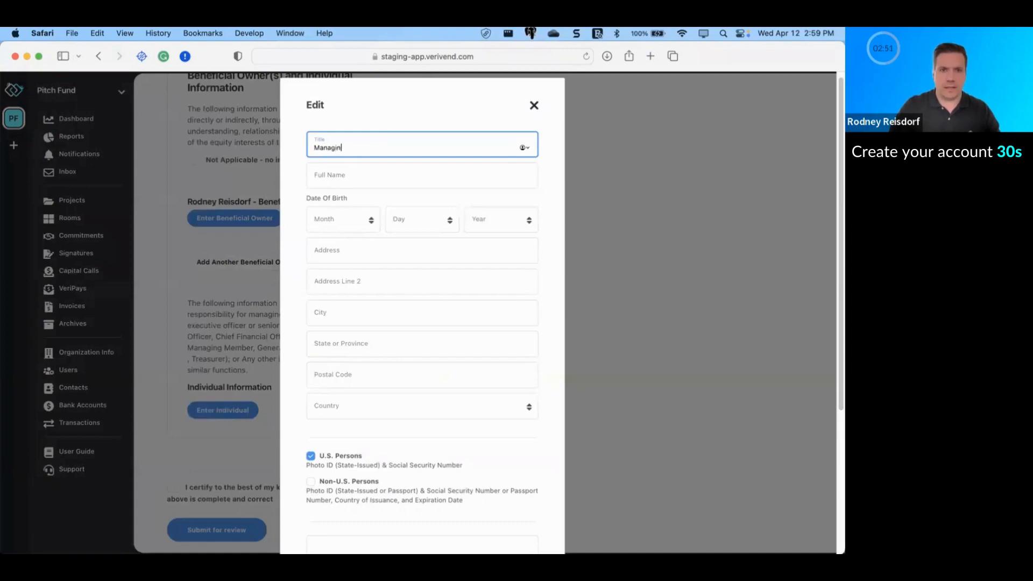
text(g Partner)
key(Tab)
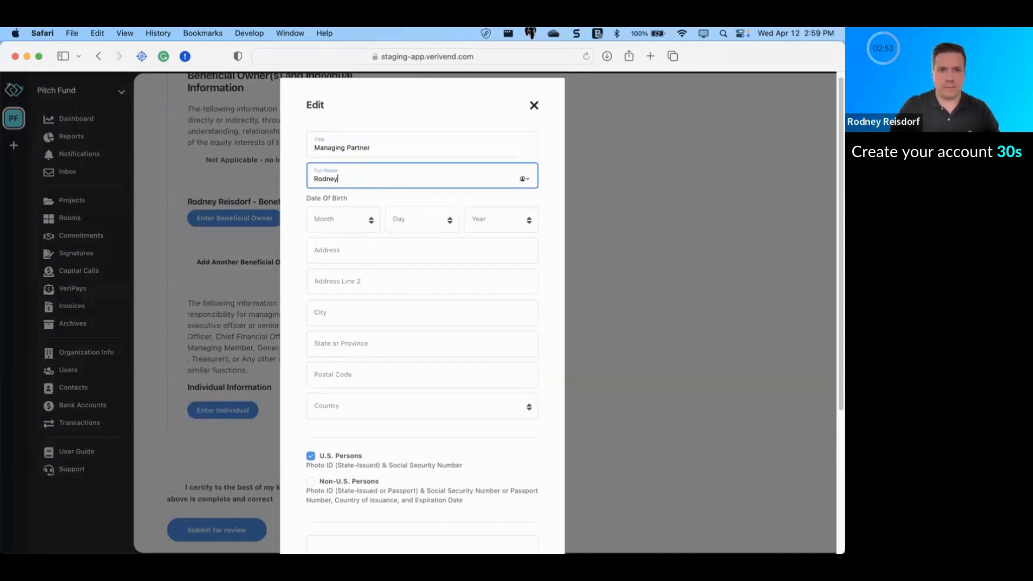
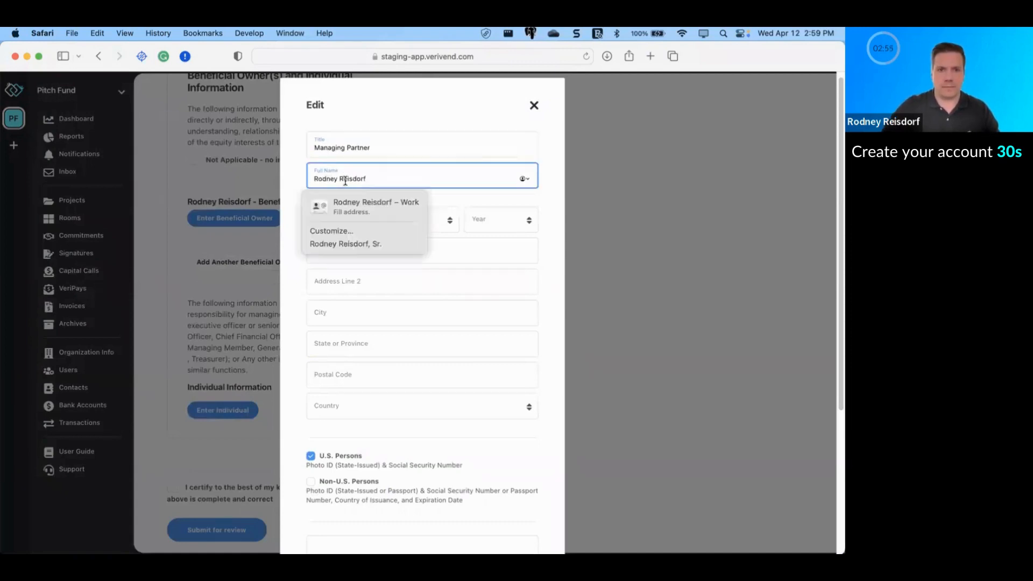
click(354, 211)
click(353, 215)
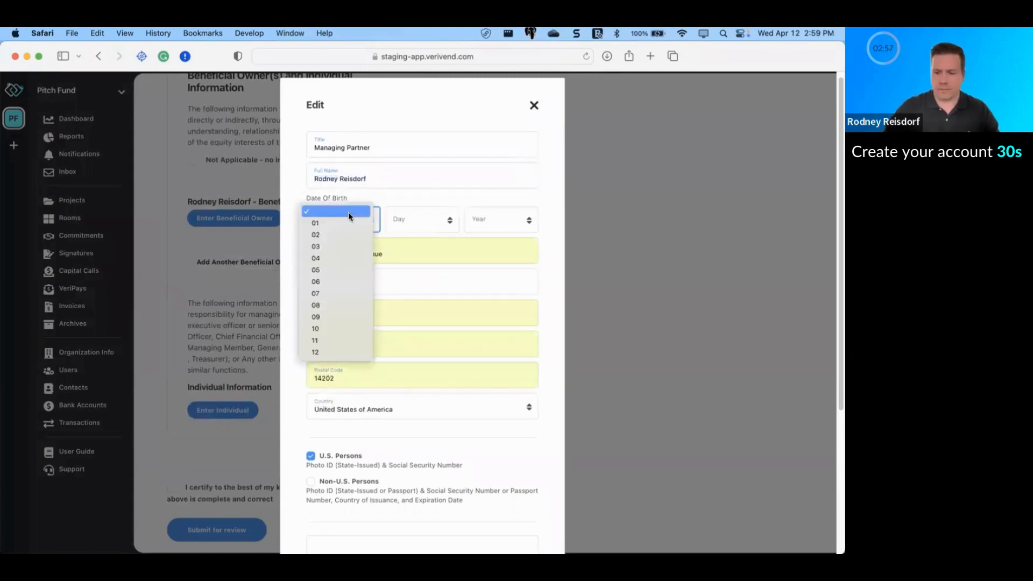
key(1)
key(2)
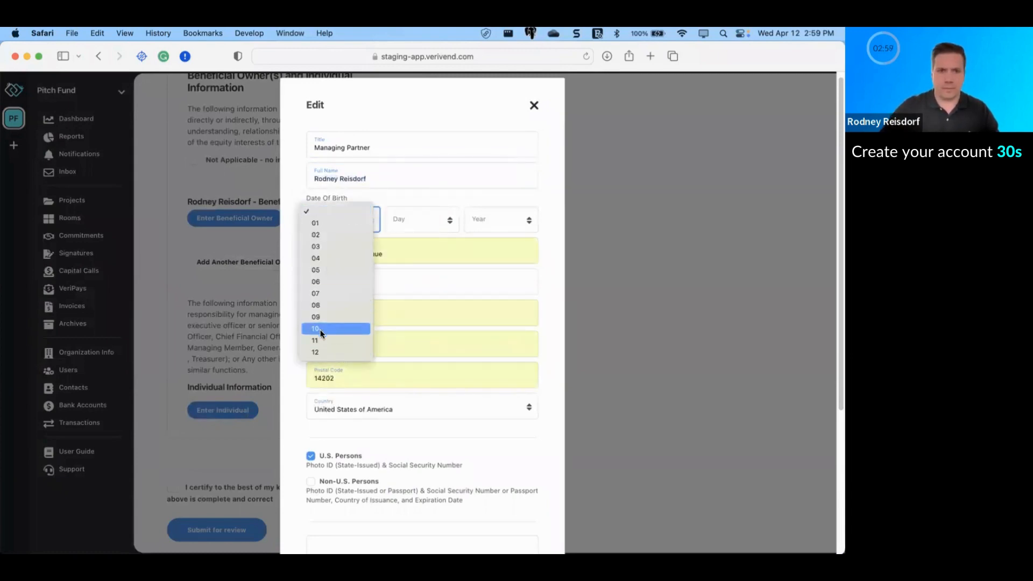
key(Return)
click(407, 221)
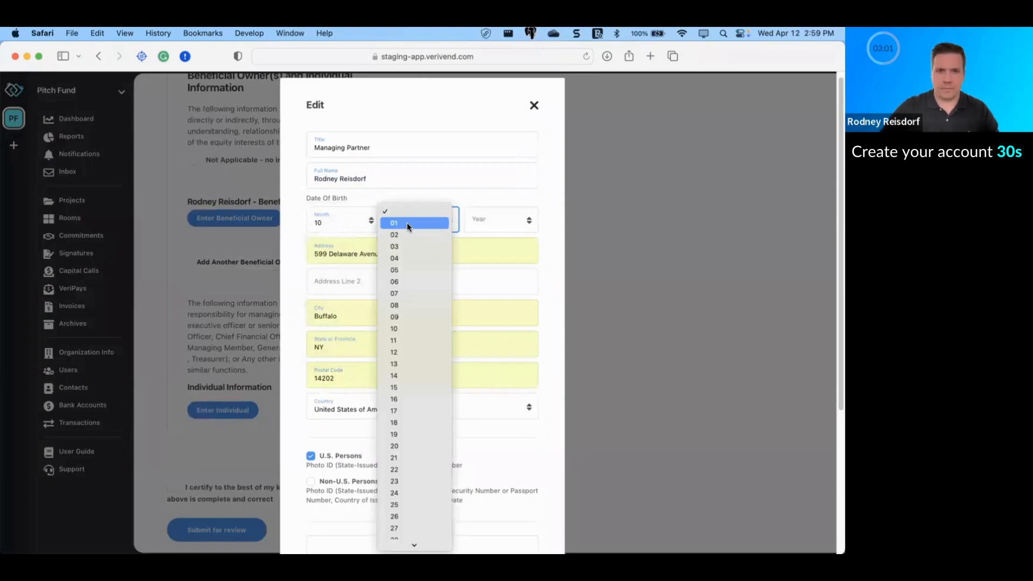
click(406, 222)
click(483, 221)
text(1980)
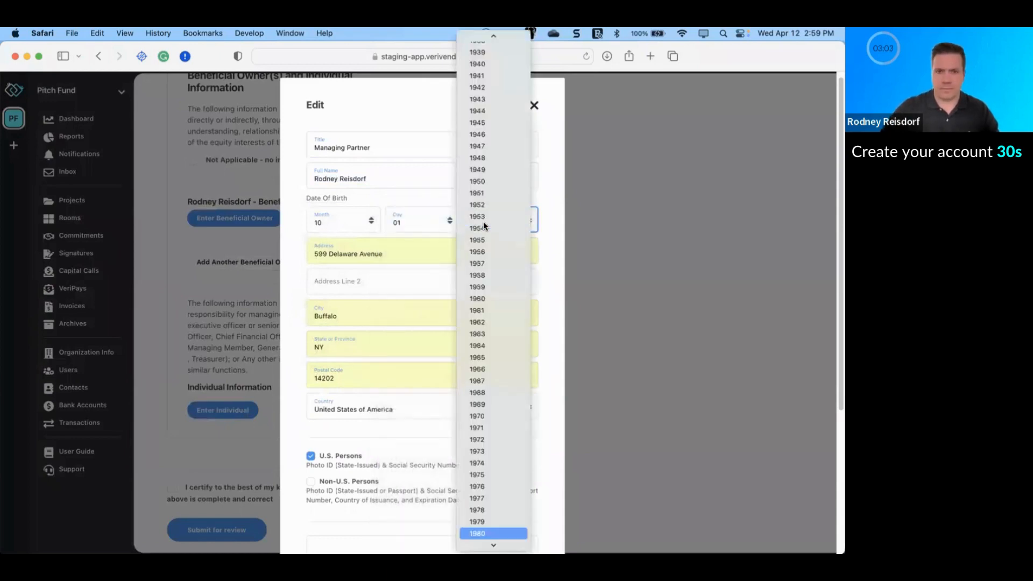
key(Return)
Step: Upload ID.jpg as the photo ID, enter the SSN, and save the individual's information
scroll(350, 380, down, 3)
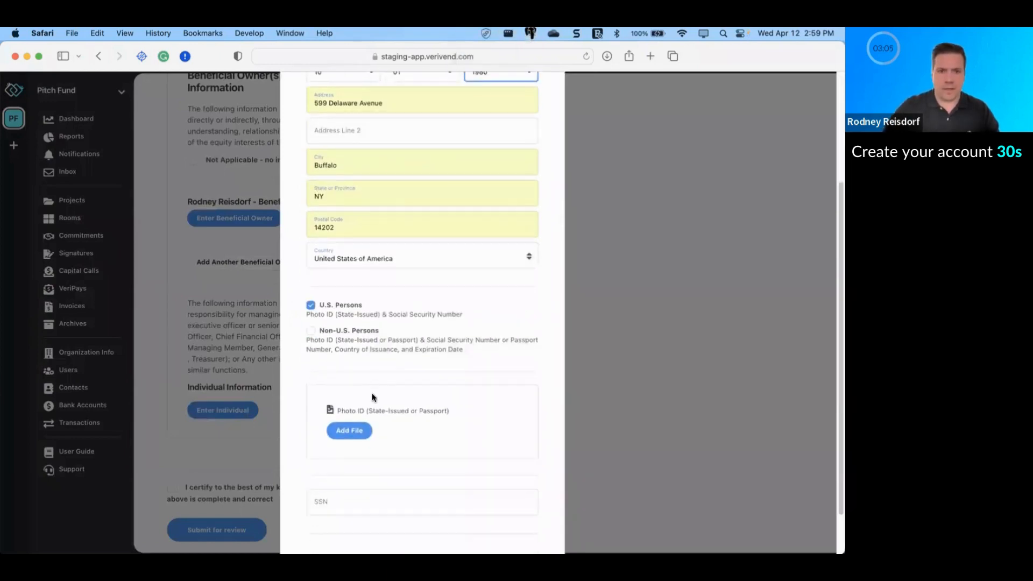
click(421, 403)
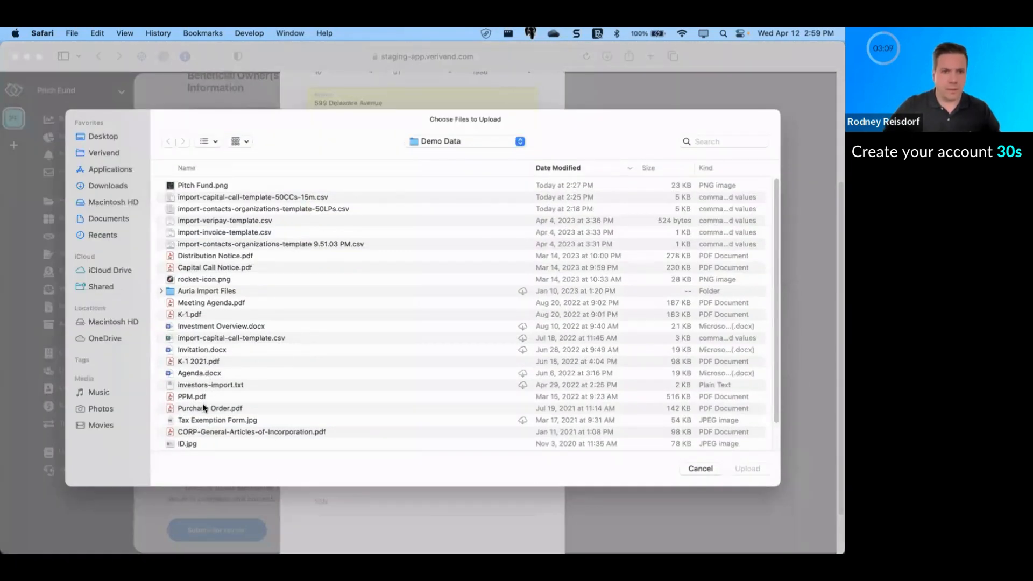
double_click(188, 444)
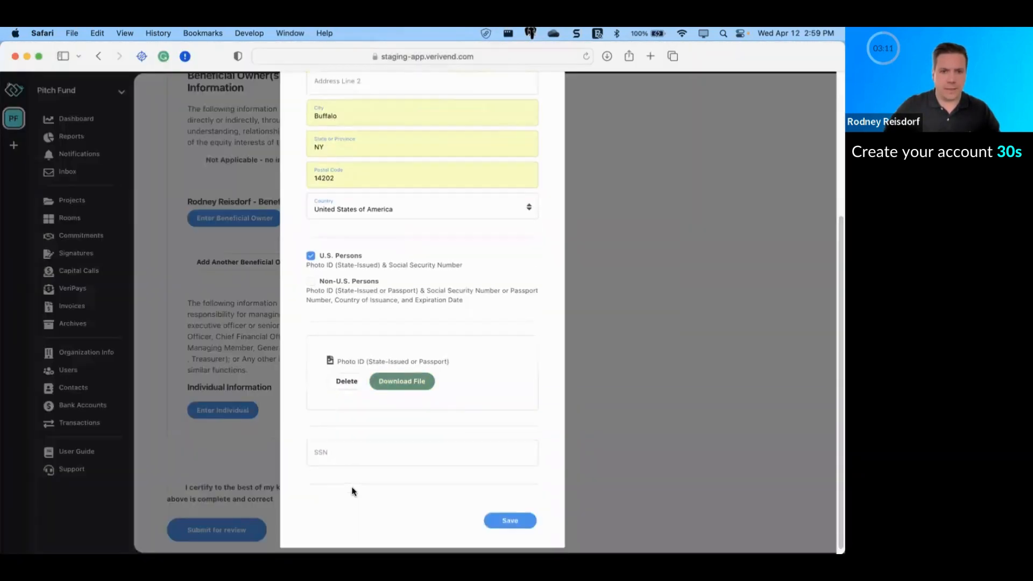
click(342, 444)
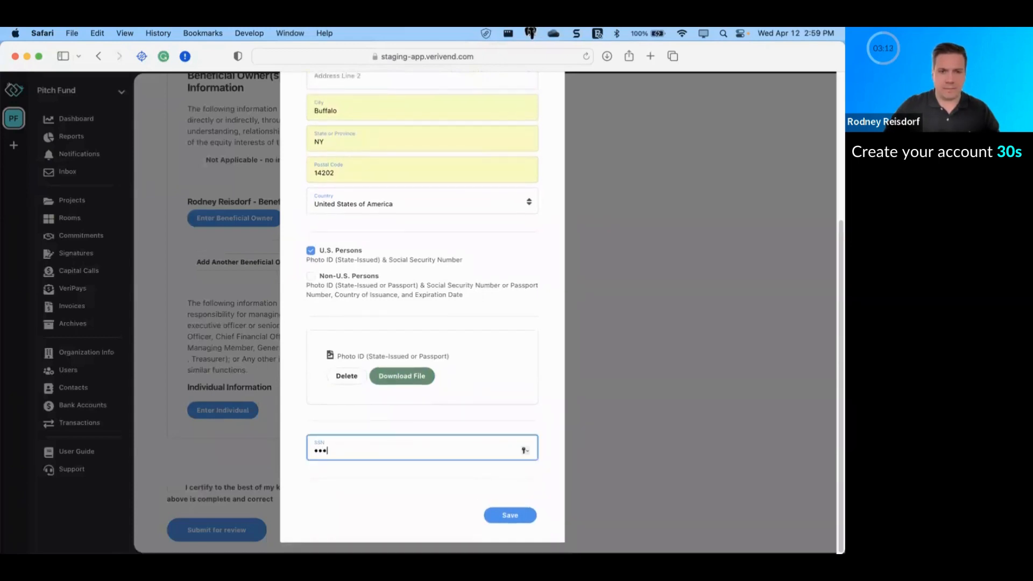
text(123456789)
click(517, 515)
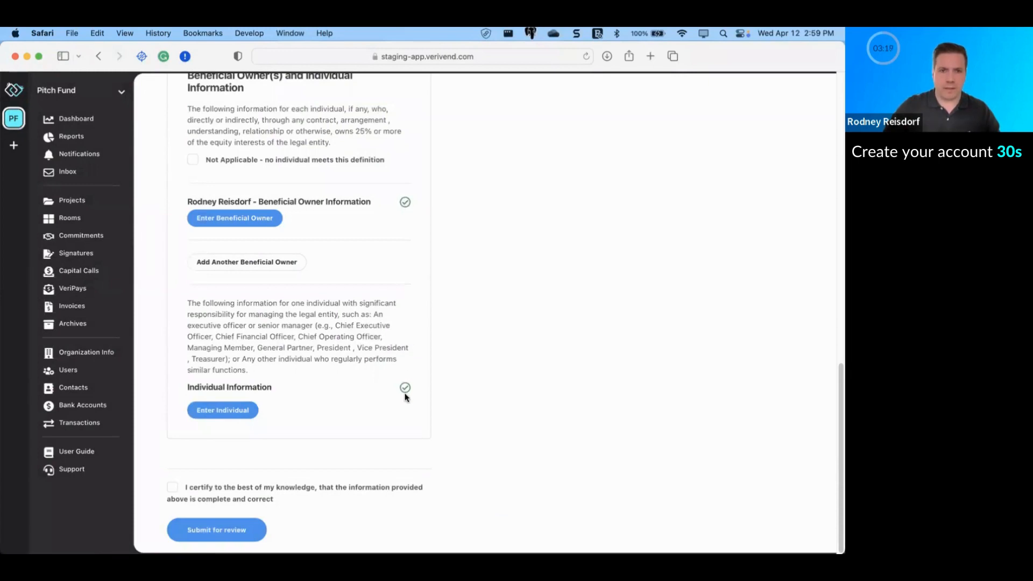
Step: Tick the certification checkbox and submit Pitch Fund for verification review
scroll(257, 461, up, 1)
click(172, 491)
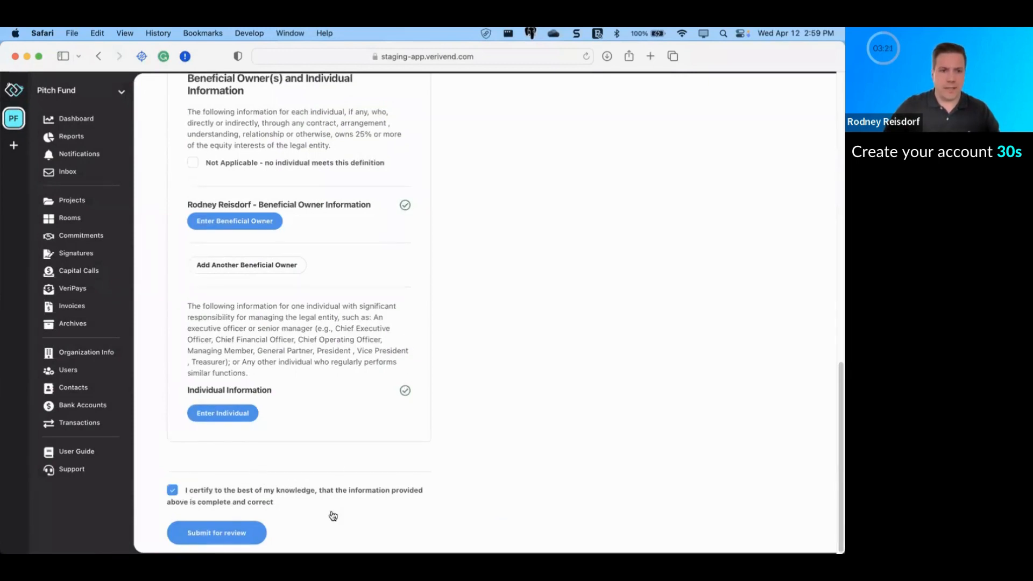
click(204, 532)
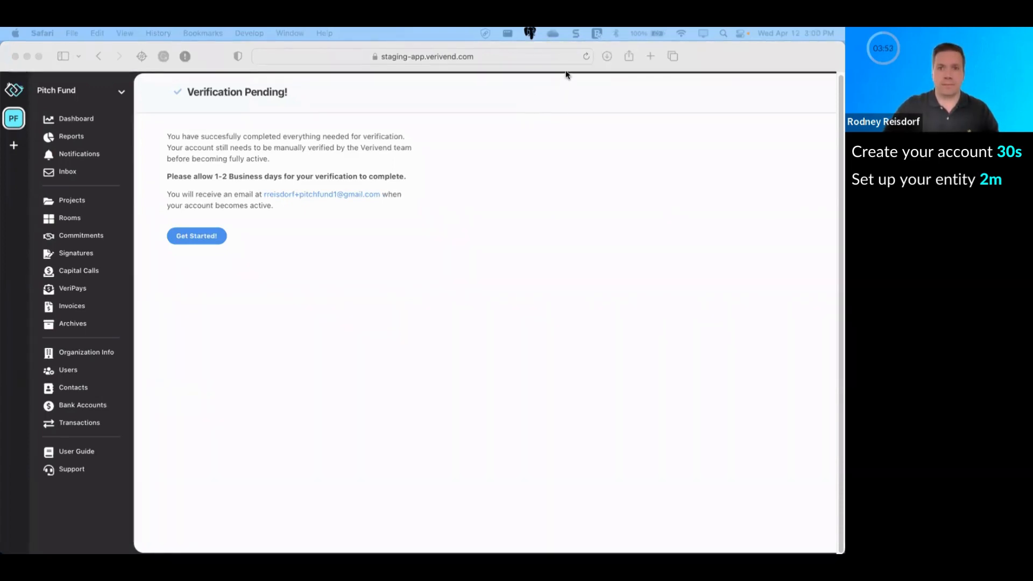
Step: Continue past the Verification Pending notice to the dashboard and open the Users page
click(587, 56)
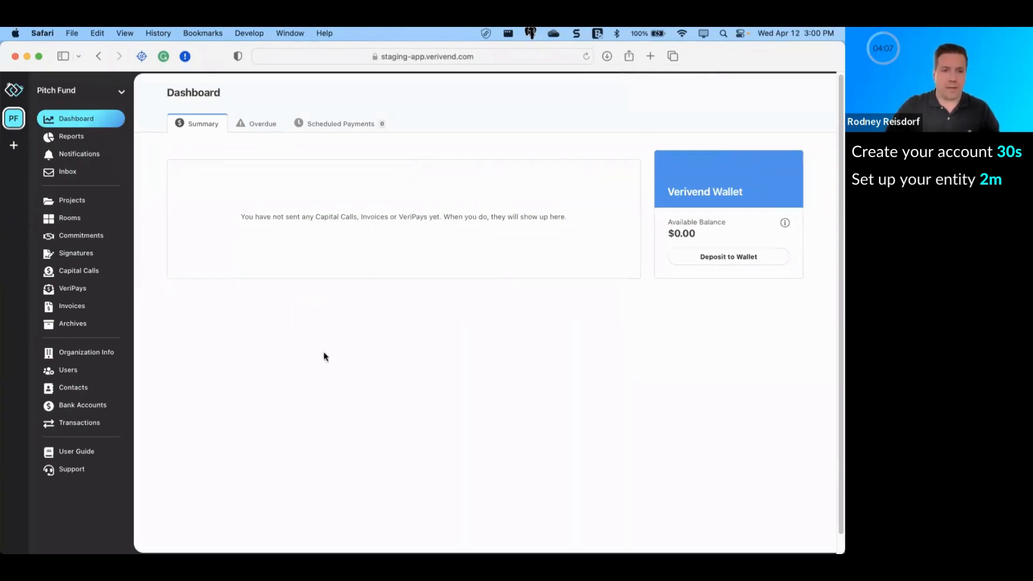
click(64, 374)
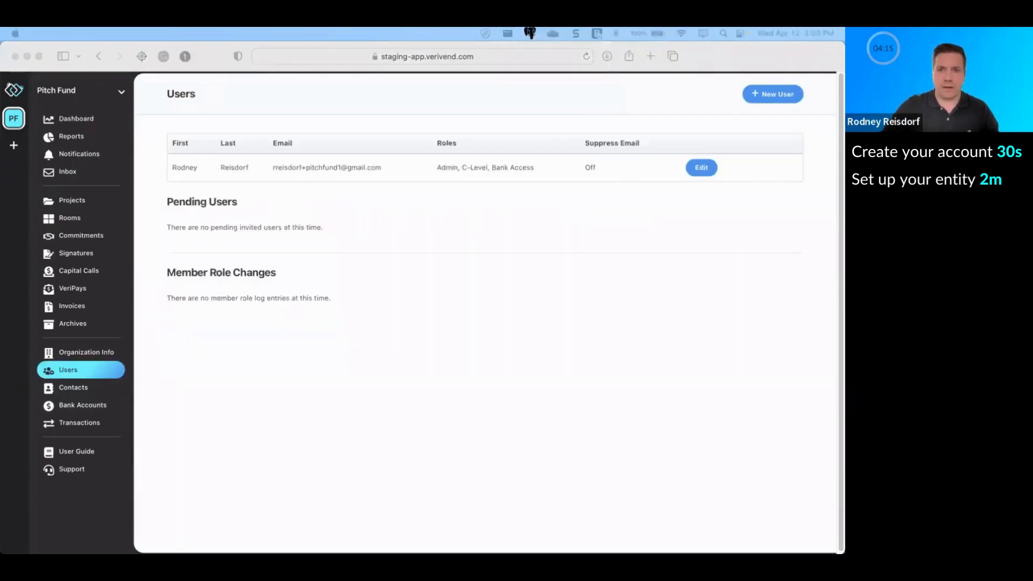
click(712, 104)
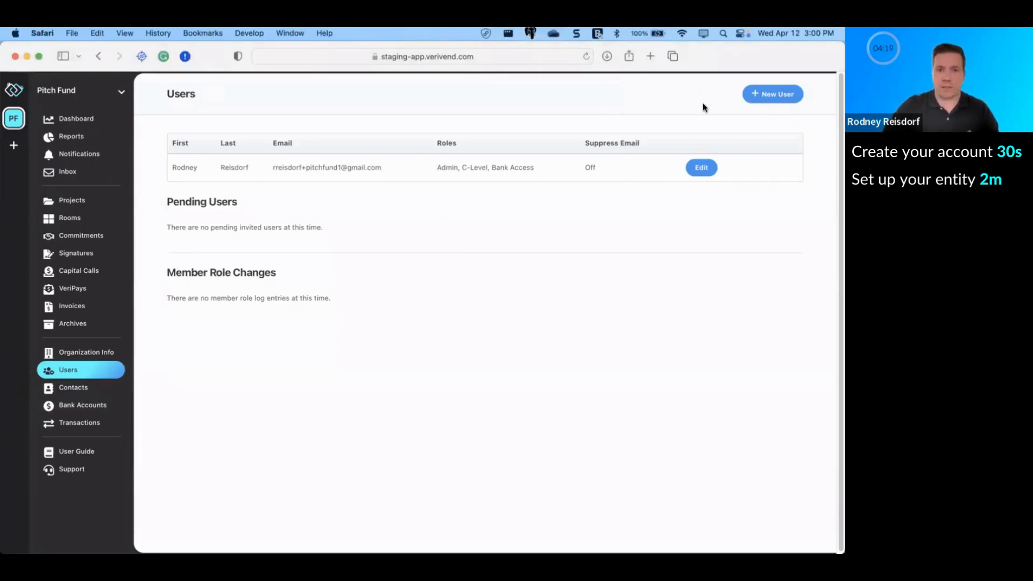
Step: Start a new user invite and enter the person's first name, last name and email address
click(769, 100)
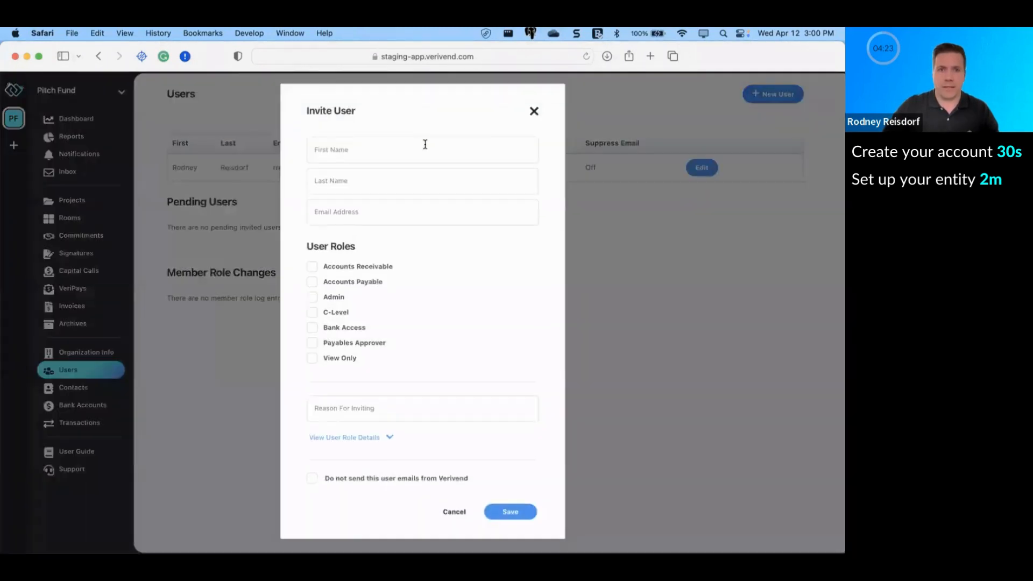
click(426, 144)
text(Brand)
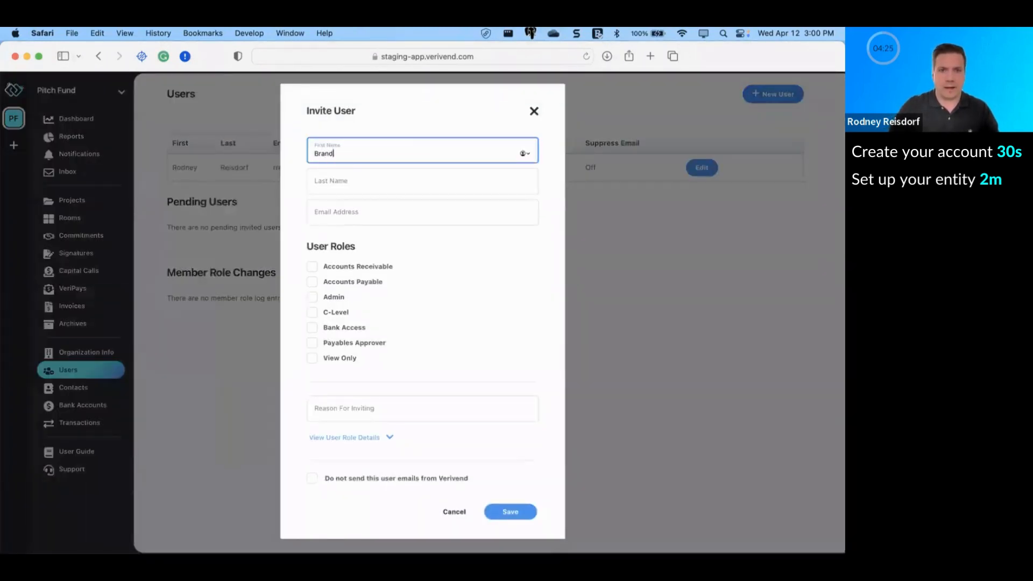
text(on)
key(Tab)
text(M)
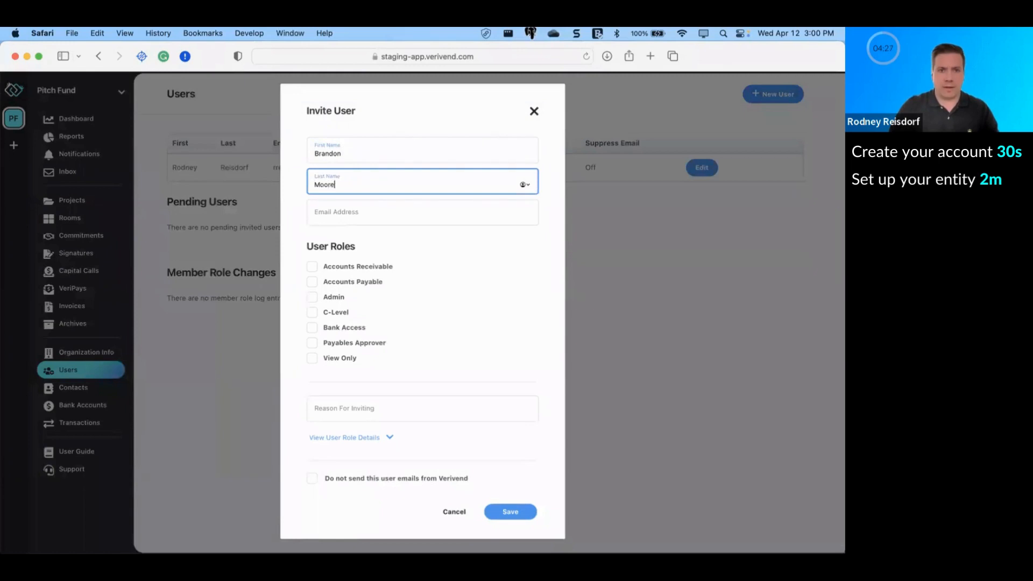
key(Tab)
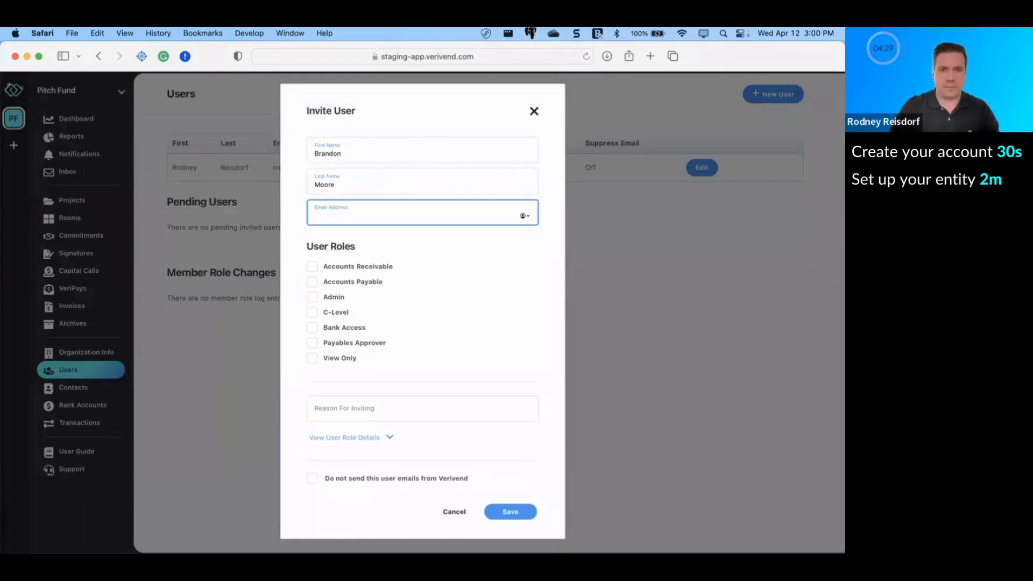
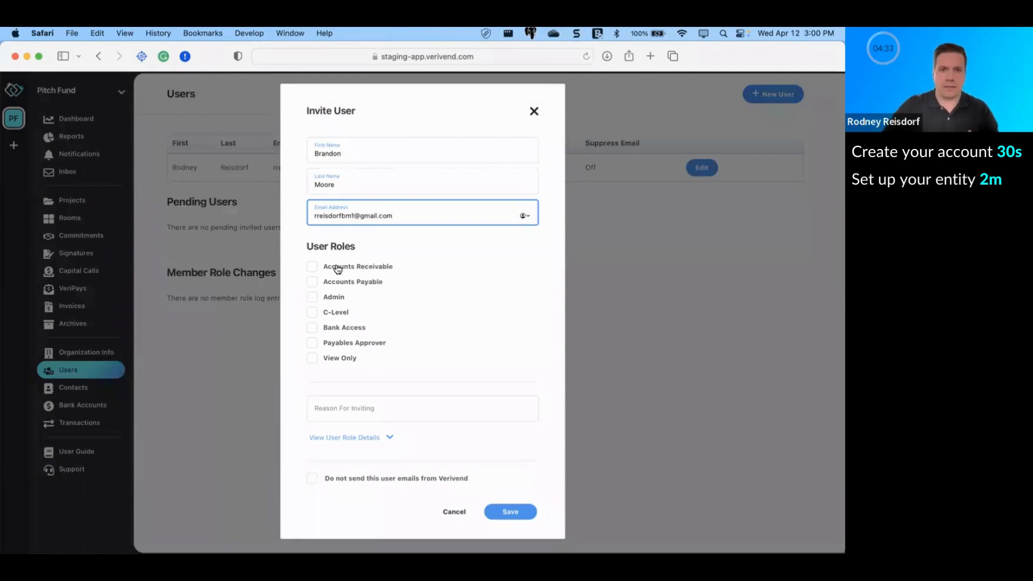
Step: Give the user the Admin role, add the reason 'Adding Managing Partner for admin access', and send the invite
click(329, 298)
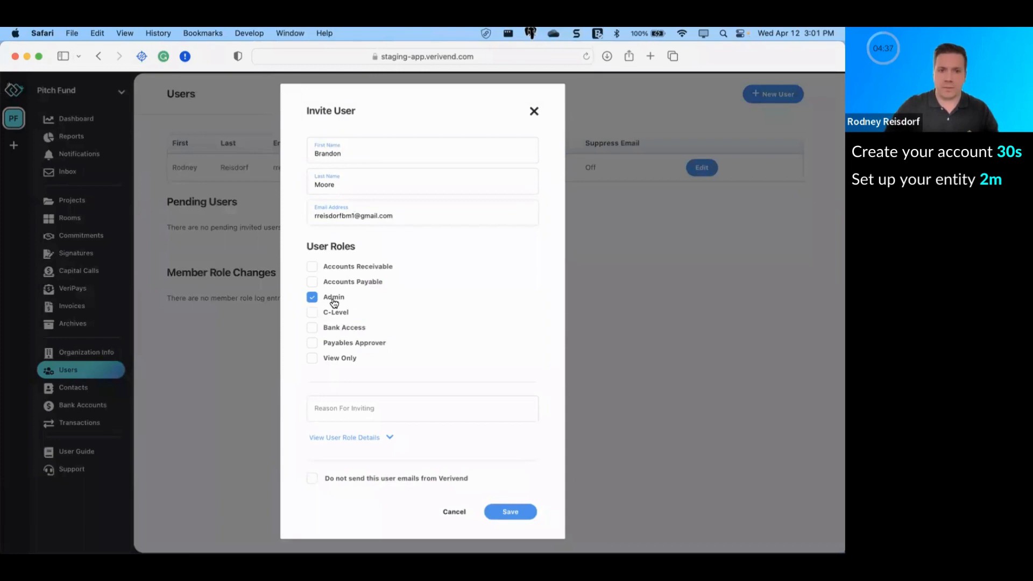
click(398, 409)
text(Ad)
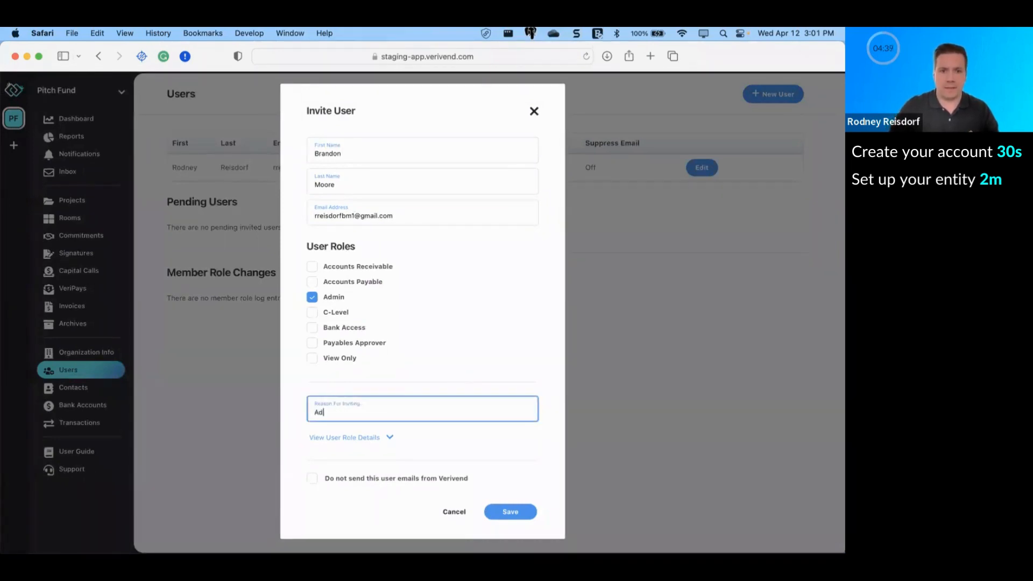
text(ding Managing Partner )
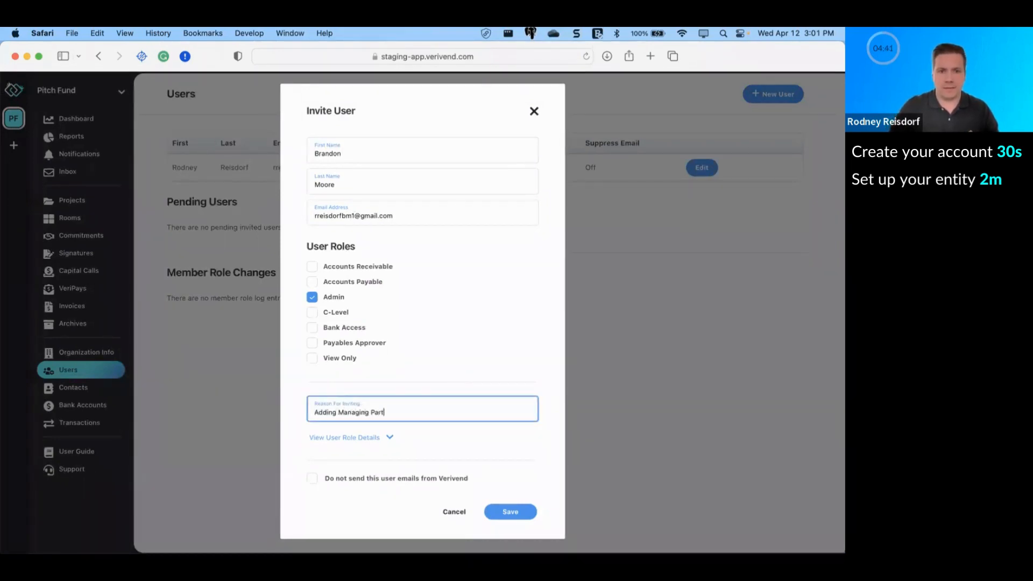
text(for admin access)
click(511, 512)
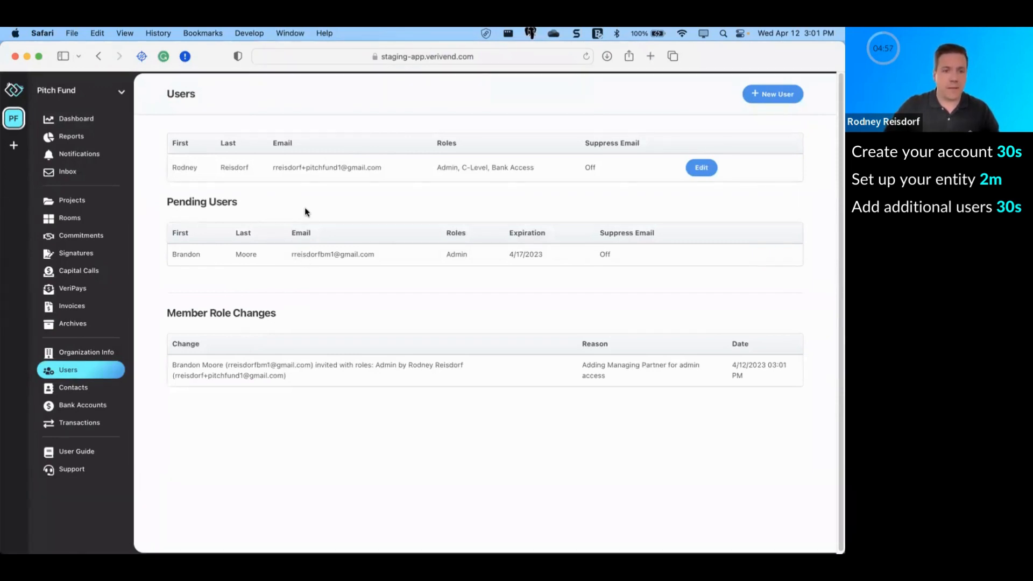
Step: Upload Pitch Fund.png as the Email Branding logo on the Organization Info page
click(97, 354)
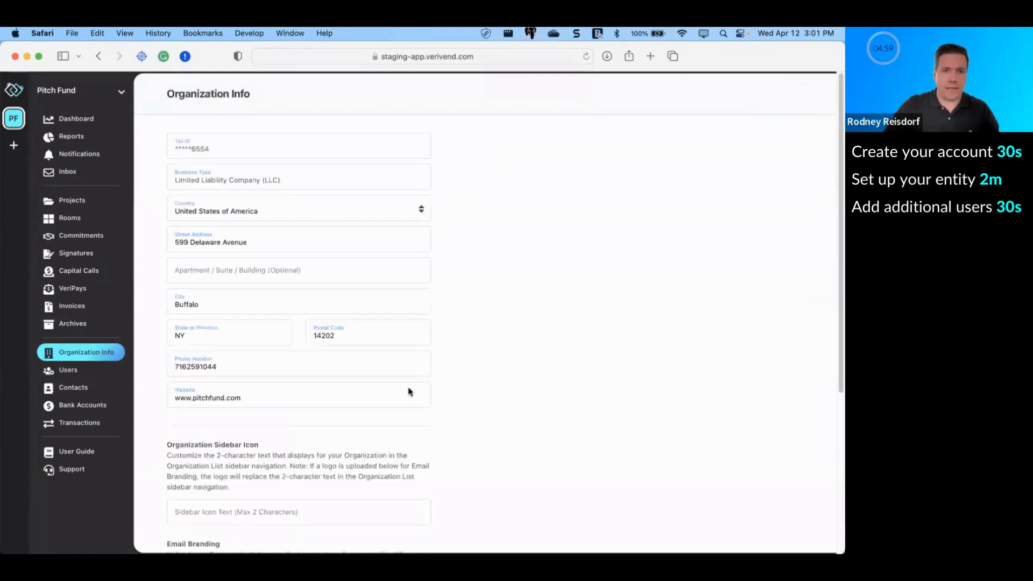
scroll(458, 394, down, 5)
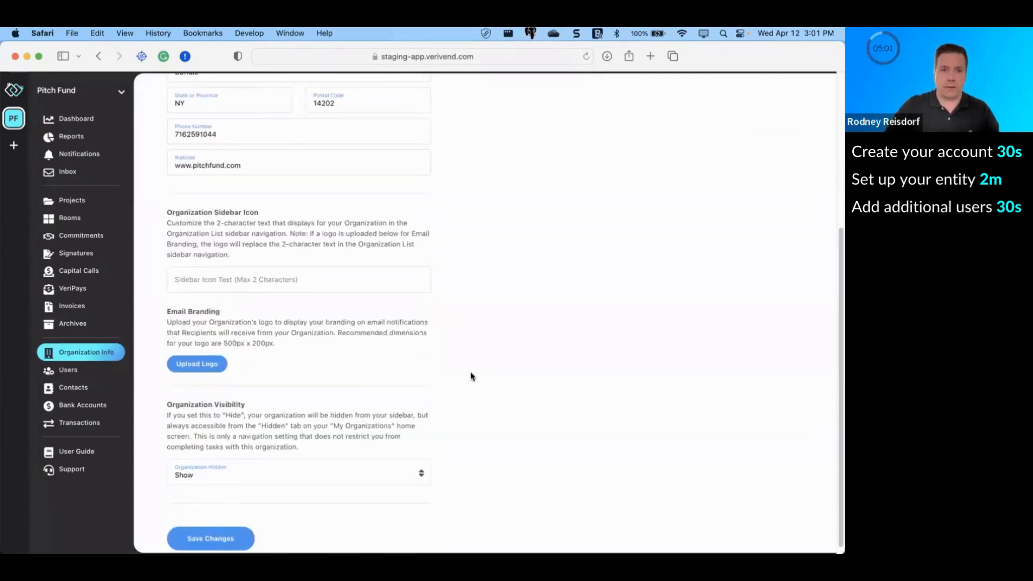
scroll(471, 375, down, 1)
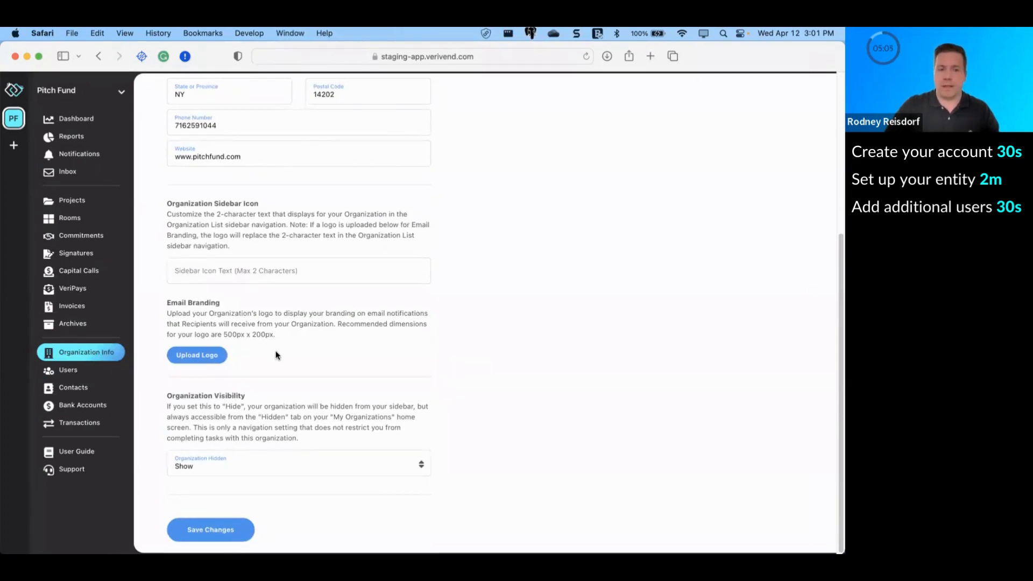
click(197, 356)
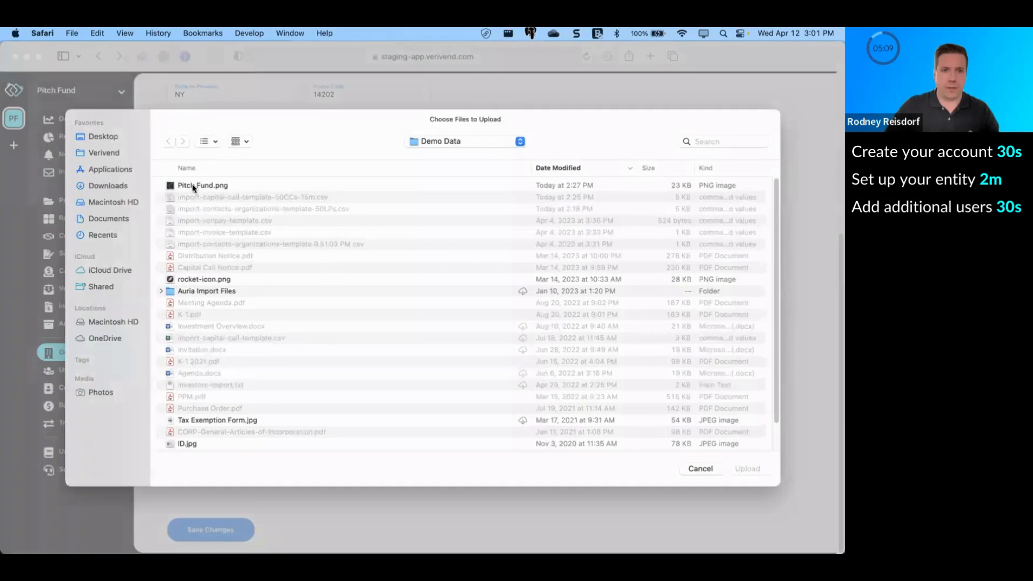
click(191, 186)
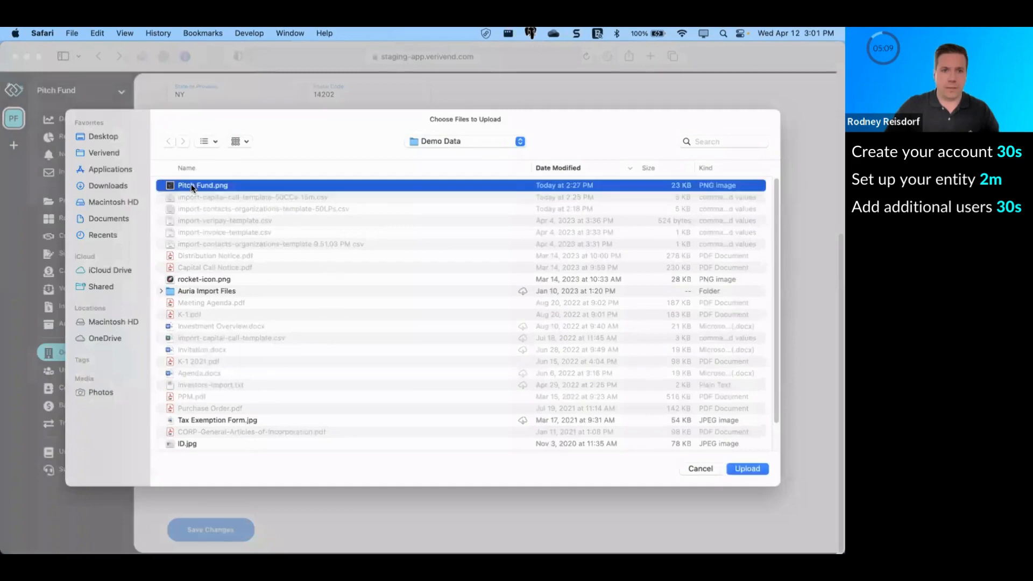
double_click(192, 186)
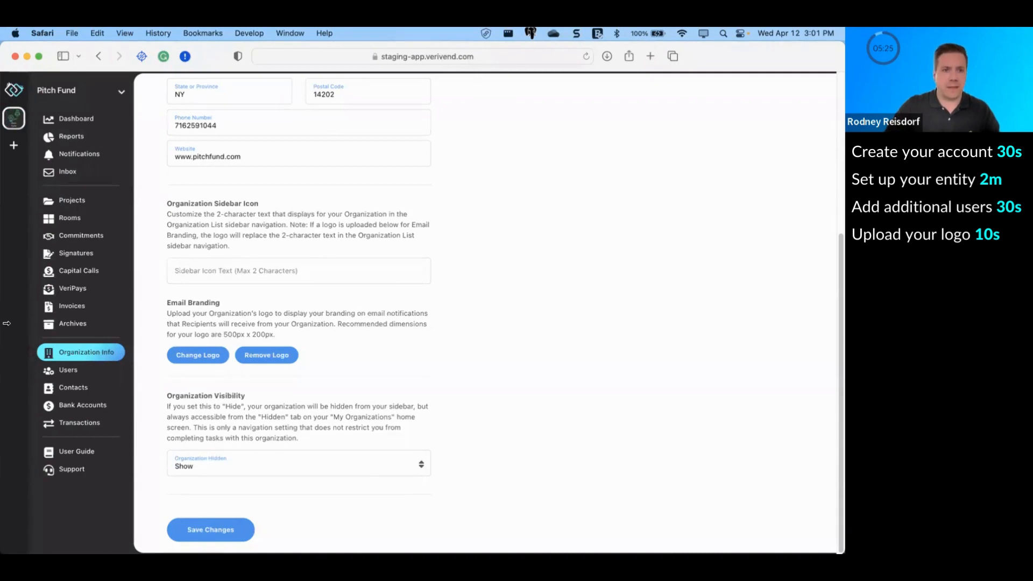
scroll(70, 386, up, 1)
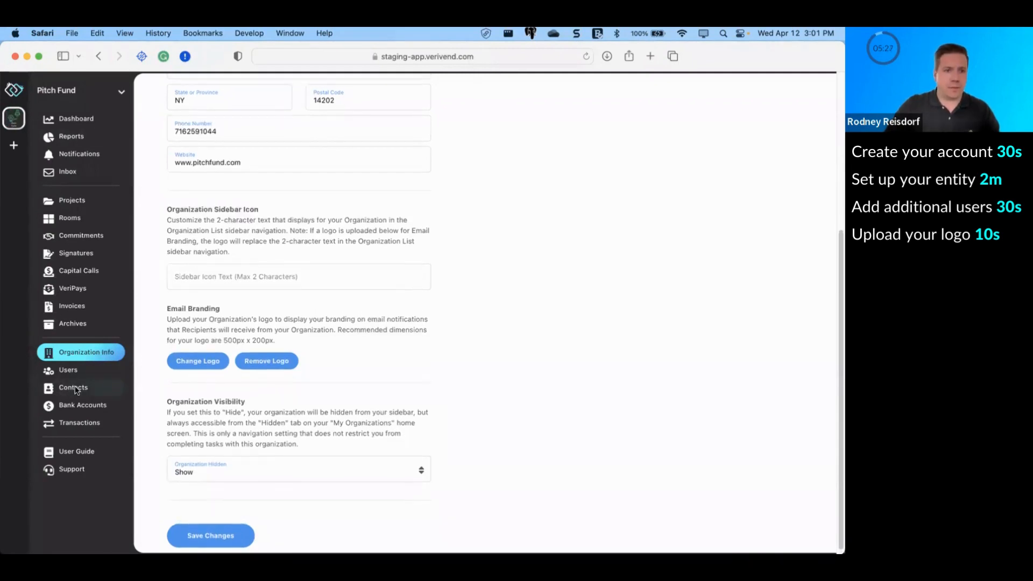
Step: Import import-contacts-organizations-template-50LPs.csv into the fund's contacts list
click(76, 388)
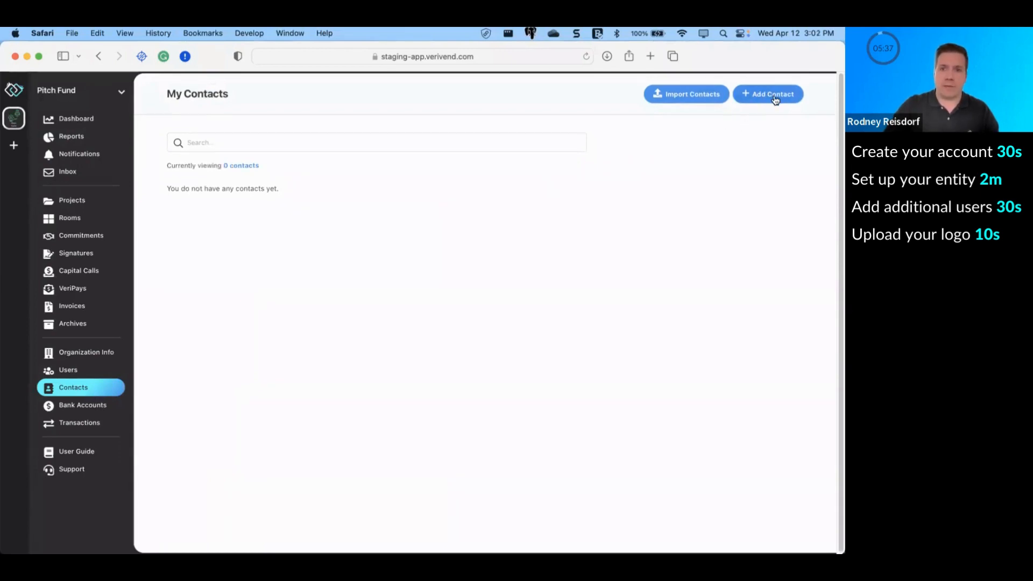
click(676, 100)
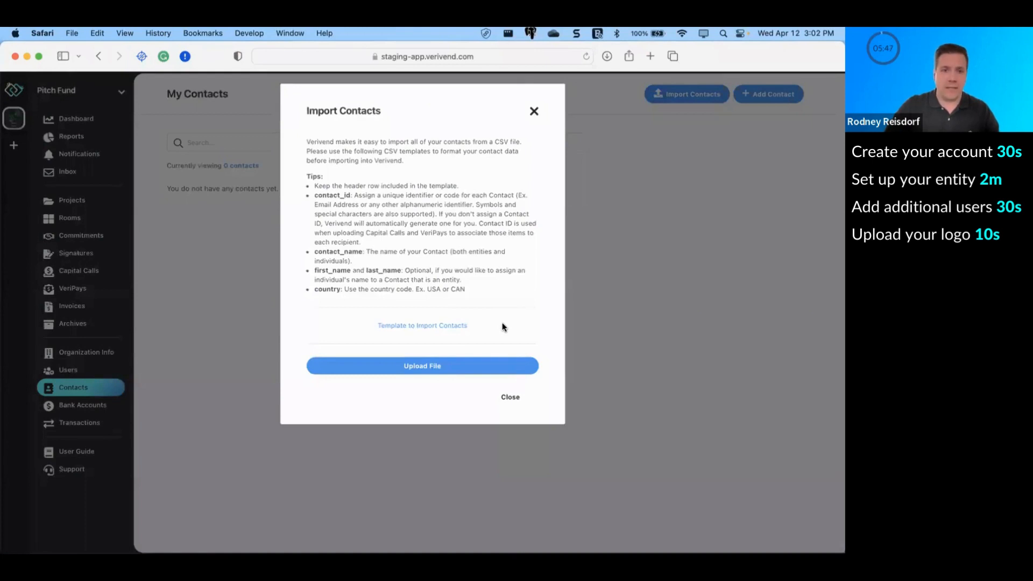
click(416, 368)
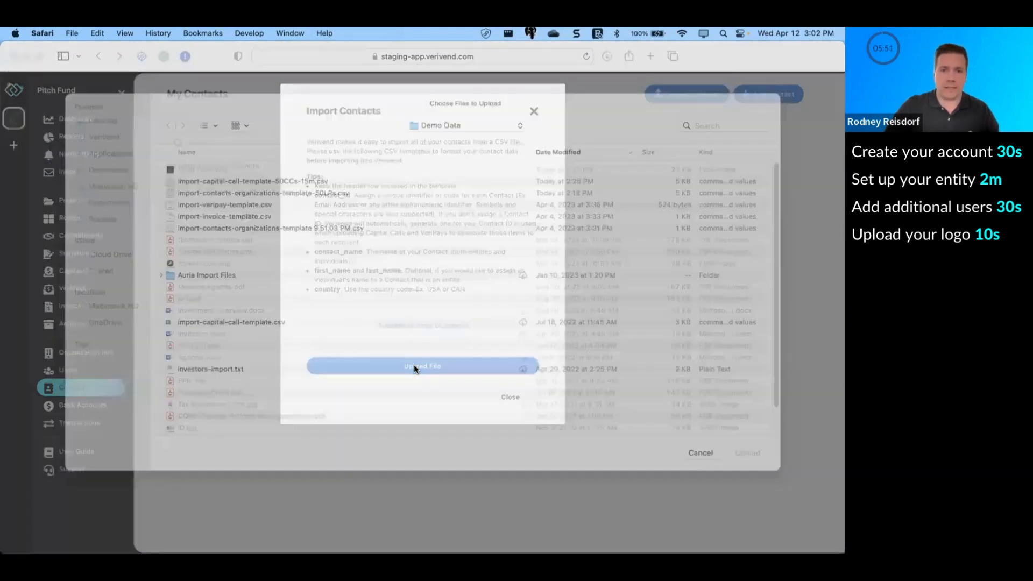
double_click(311, 208)
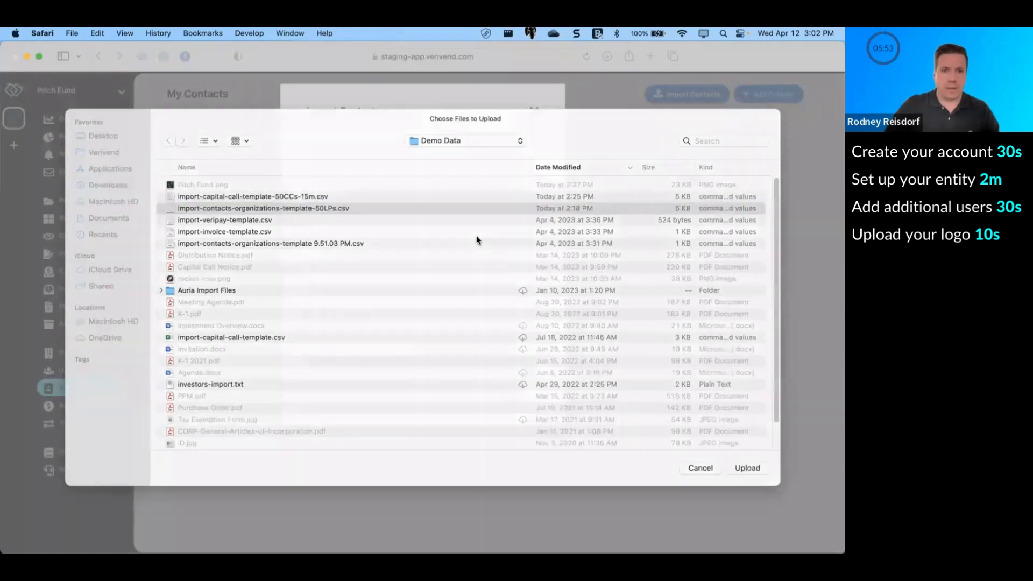
Step: Review the 50 imported contacts, close the results, and go to Capital Calls
scroll(483, 446, down, 5)
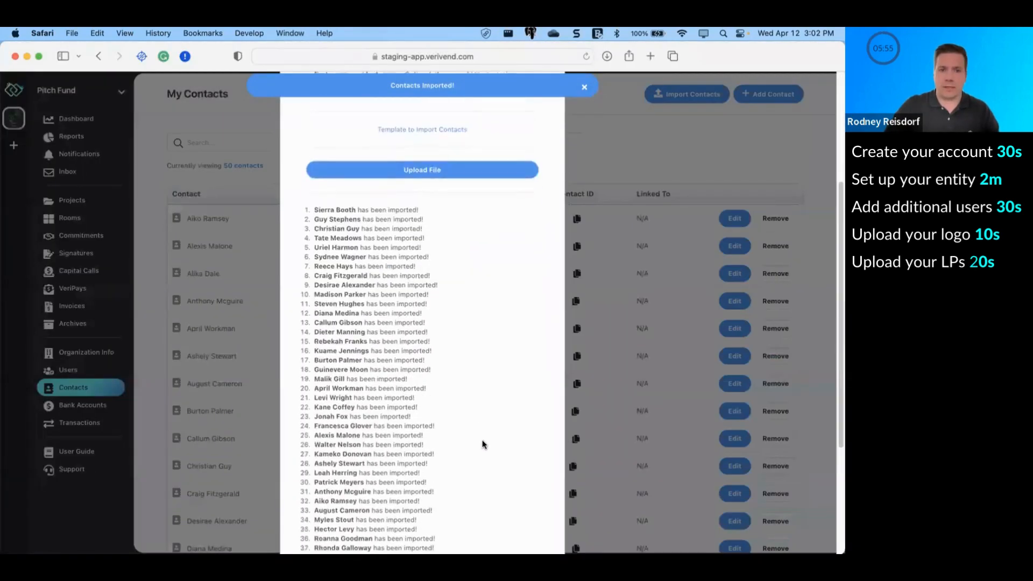
scroll(335, 213, down, 2)
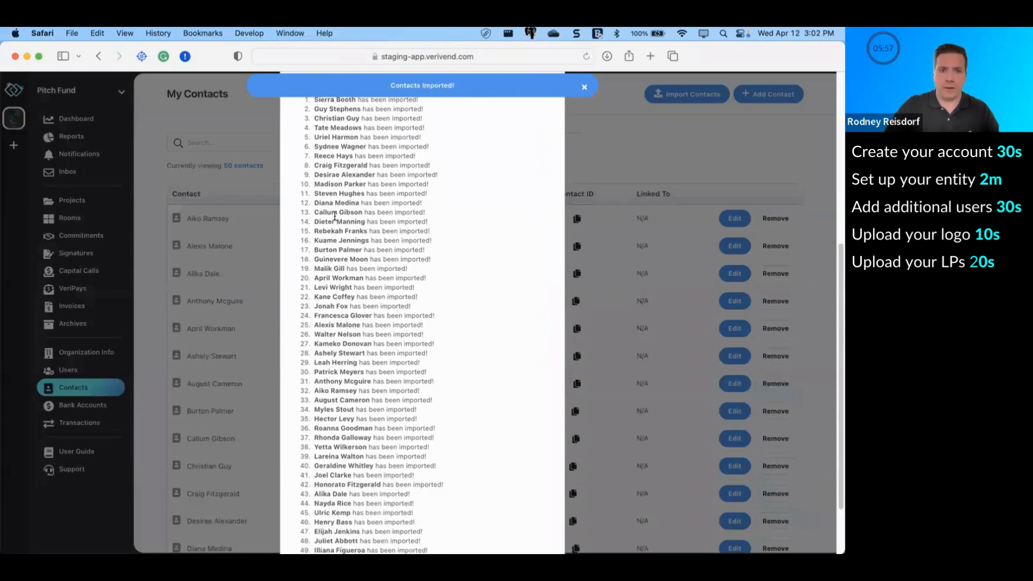
scroll(335, 215, down, 2)
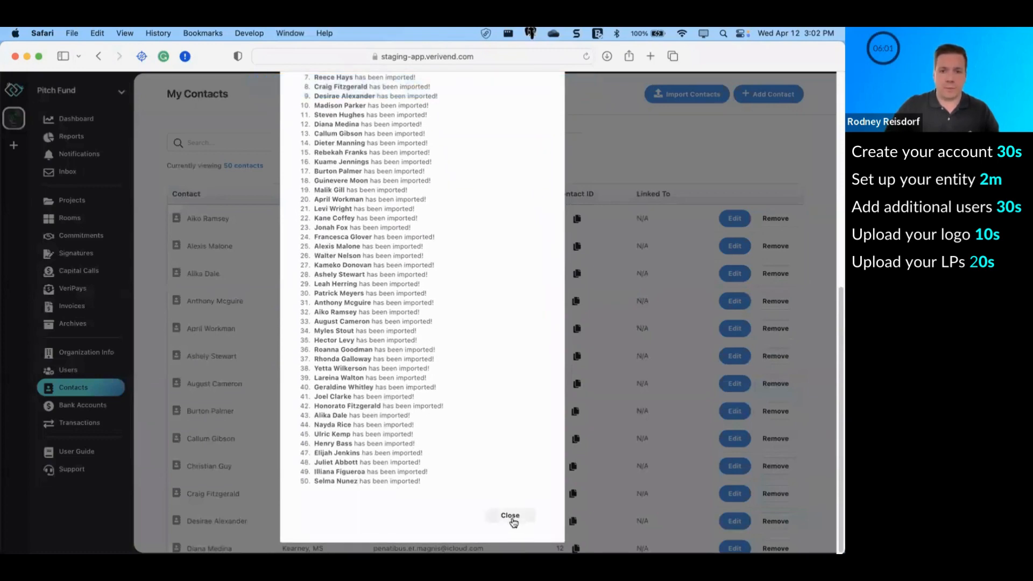
click(515, 520)
scroll(277, 473, down, 3)
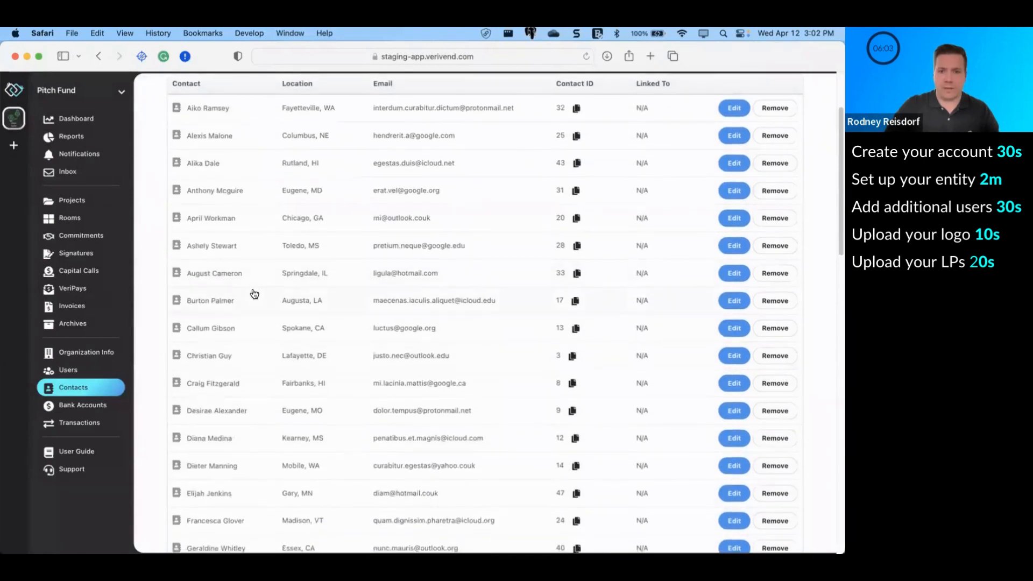
scroll(253, 295, up, 3)
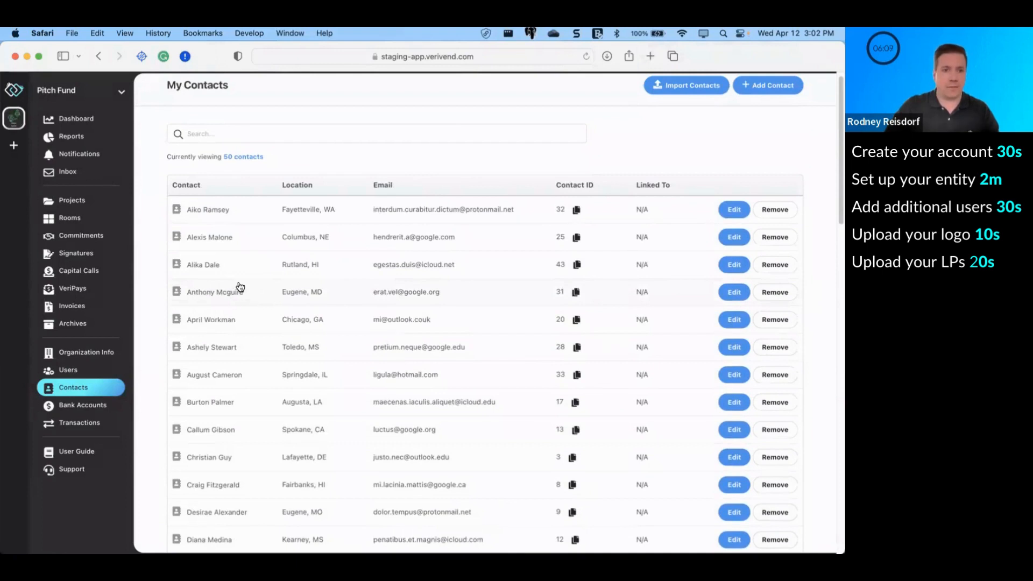
click(78, 275)
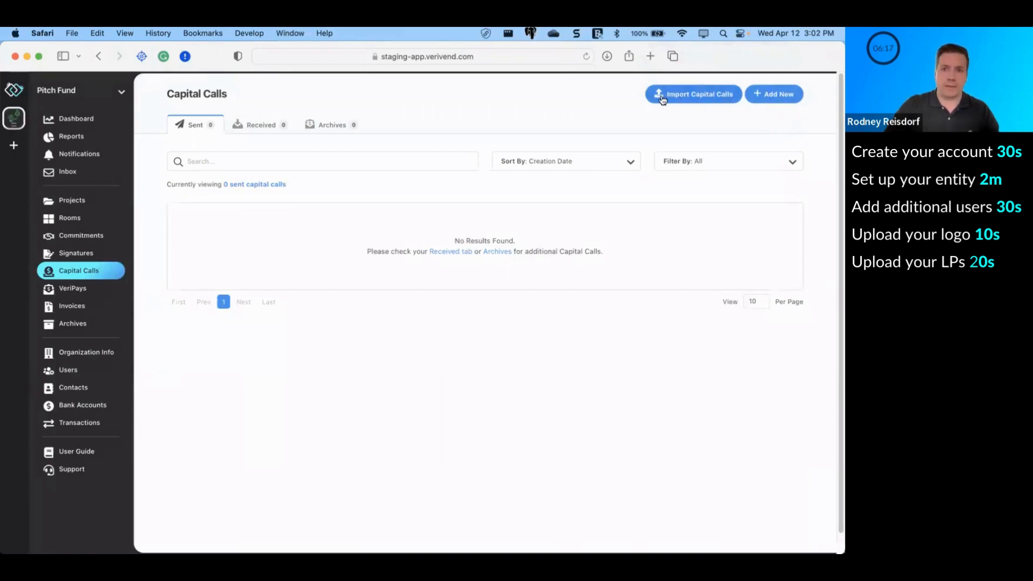
Step: Import capital calls from the 50CCs CSV file
click(688, 100)
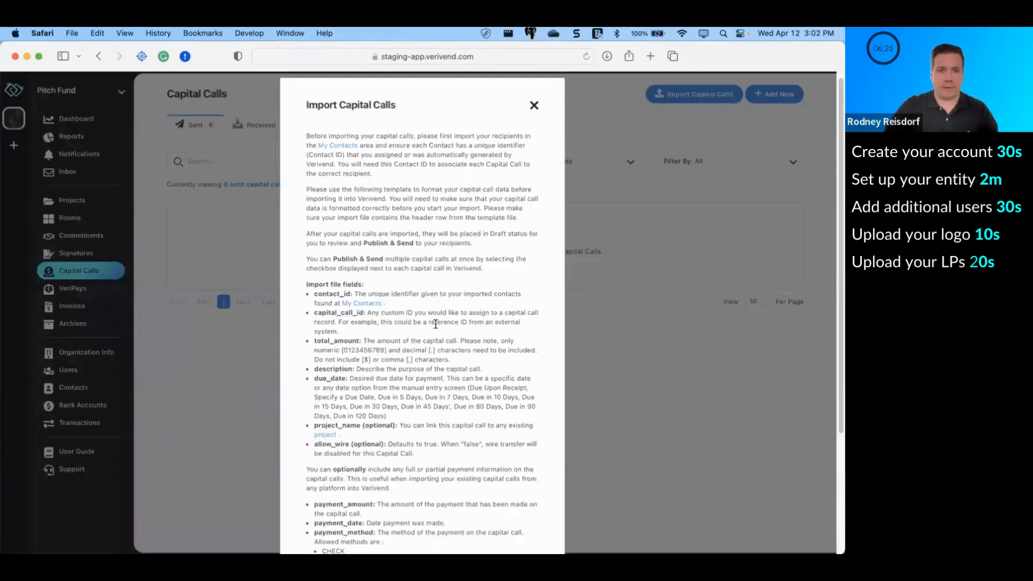
scroll(435, 323, down, 5)
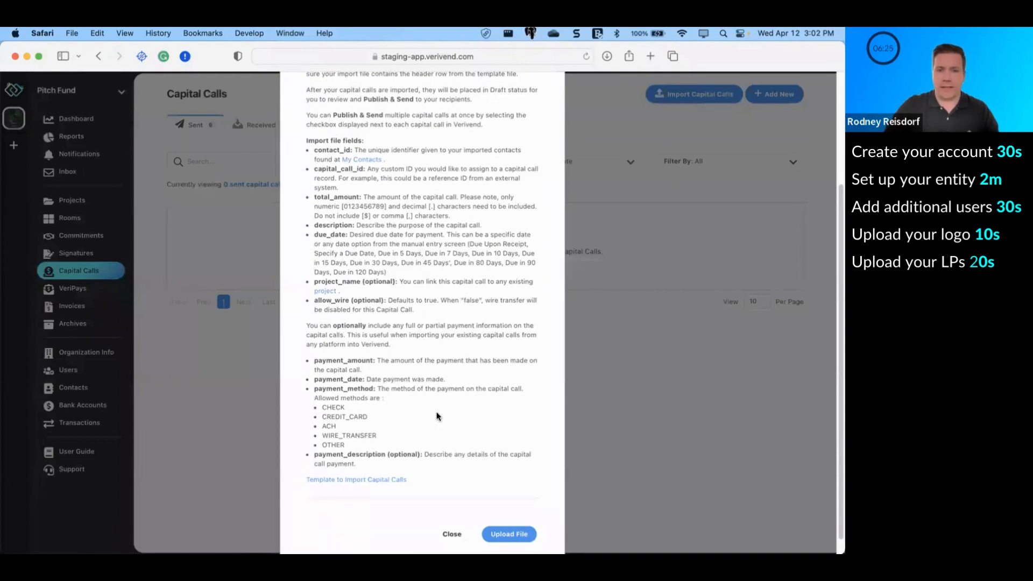
scroll(437, 416, down, 1)
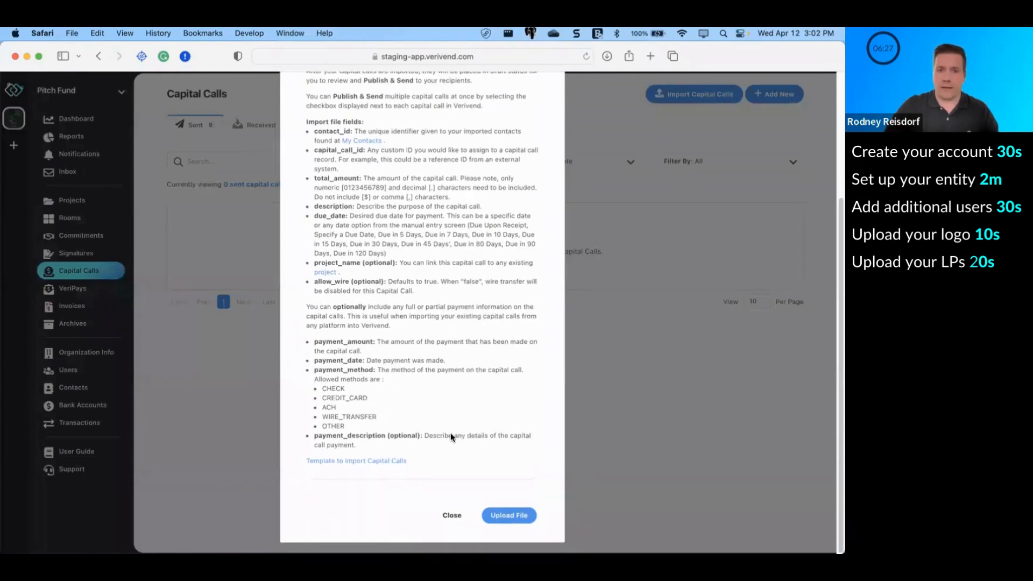
click(507, 517)
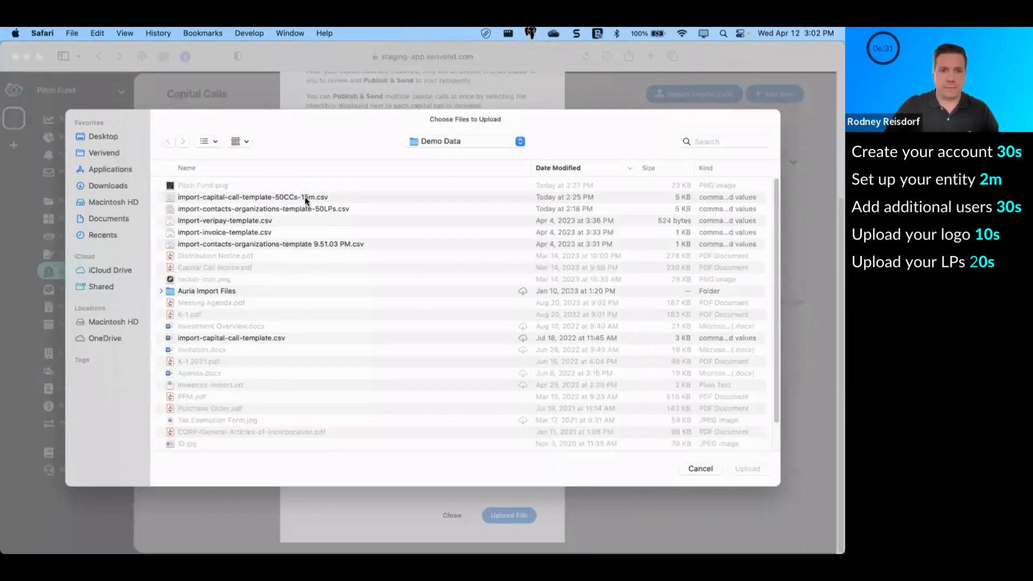
double_click(304, 196)
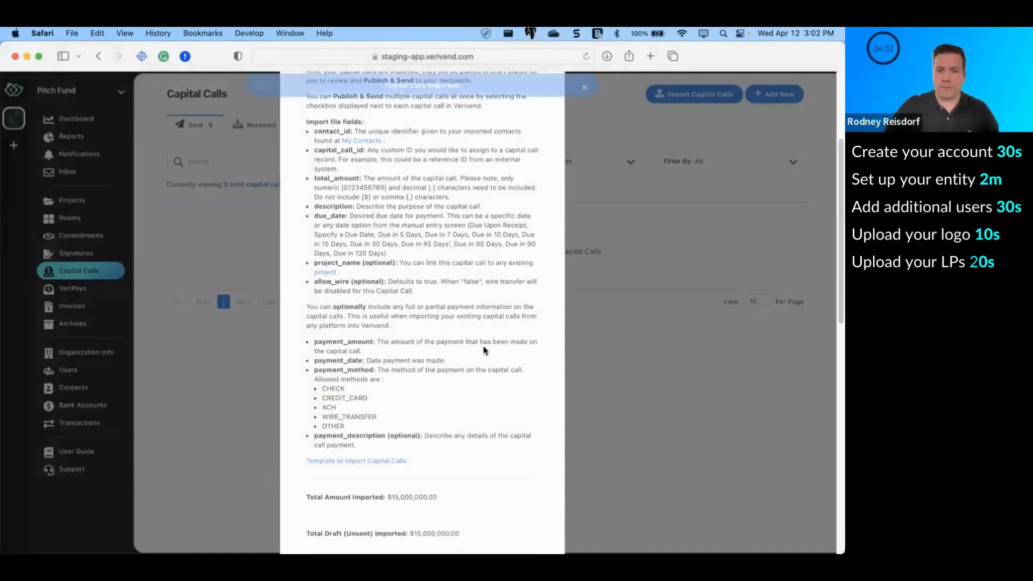
Step: Close the import results and show 250 capital calls per page to list all 50 drafts
scroll(485, 350, down, 10)
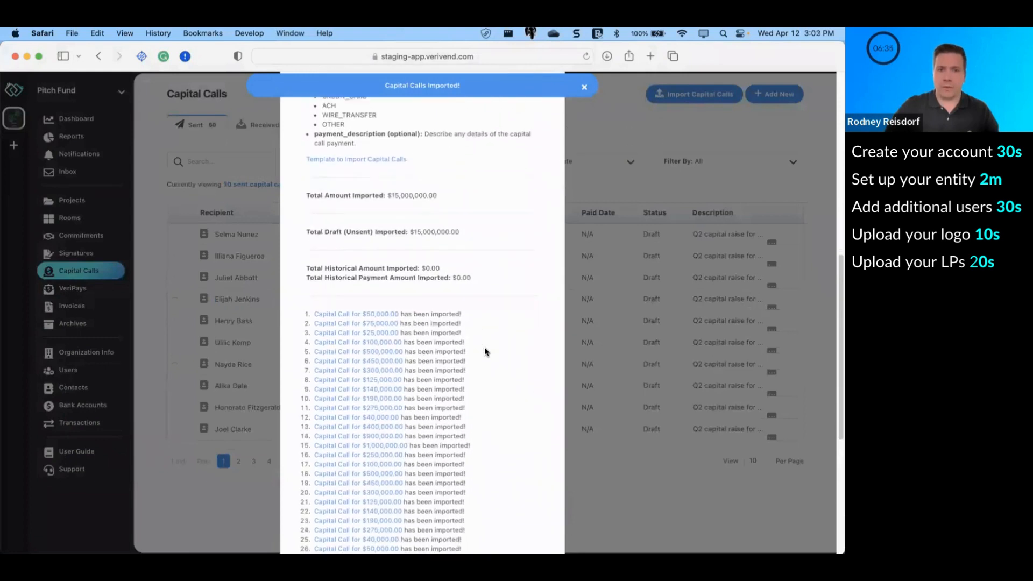
scroll(485, 352, down, 2)
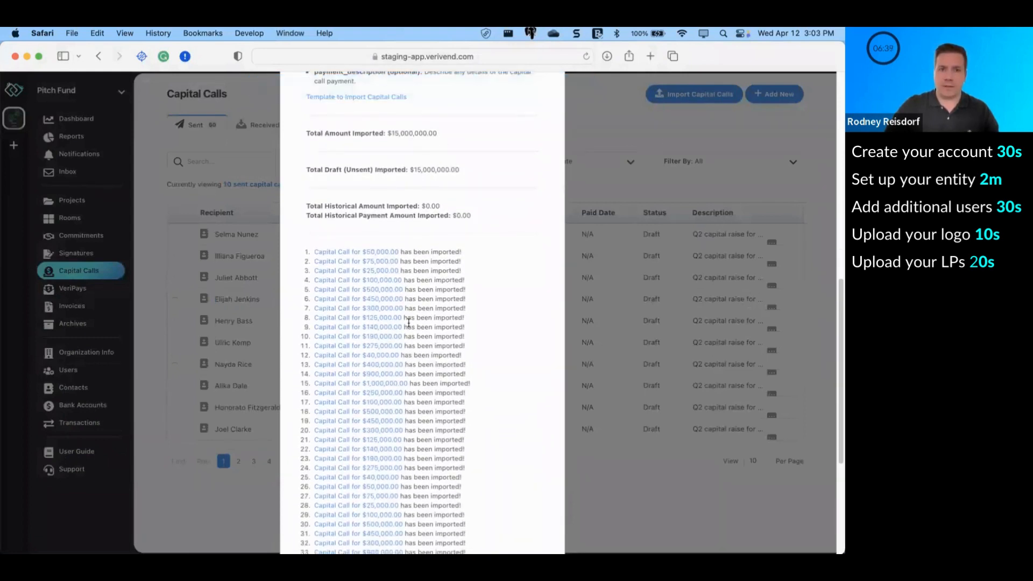
scroll(408, 322, down, 8)
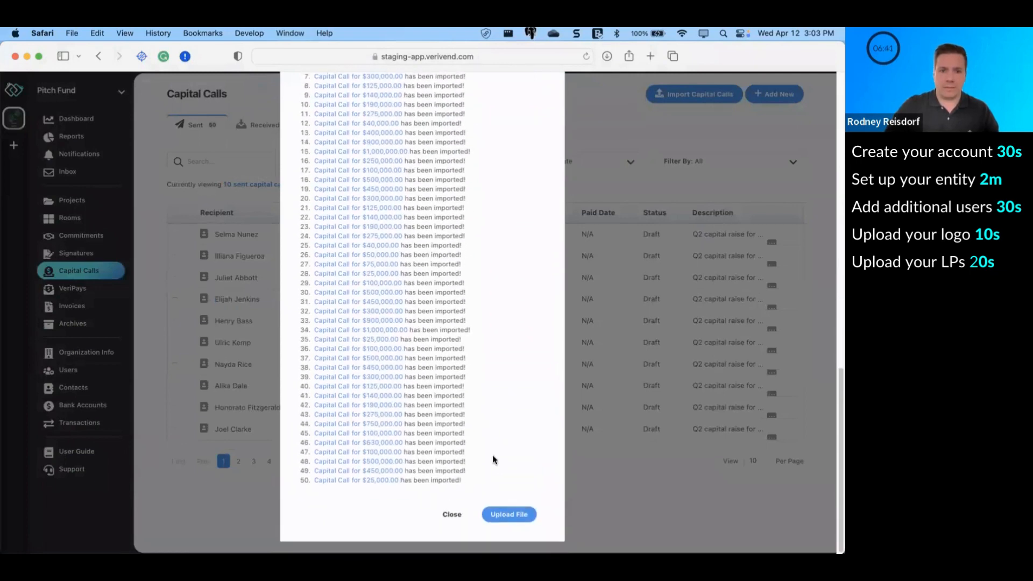
click(450, 514)
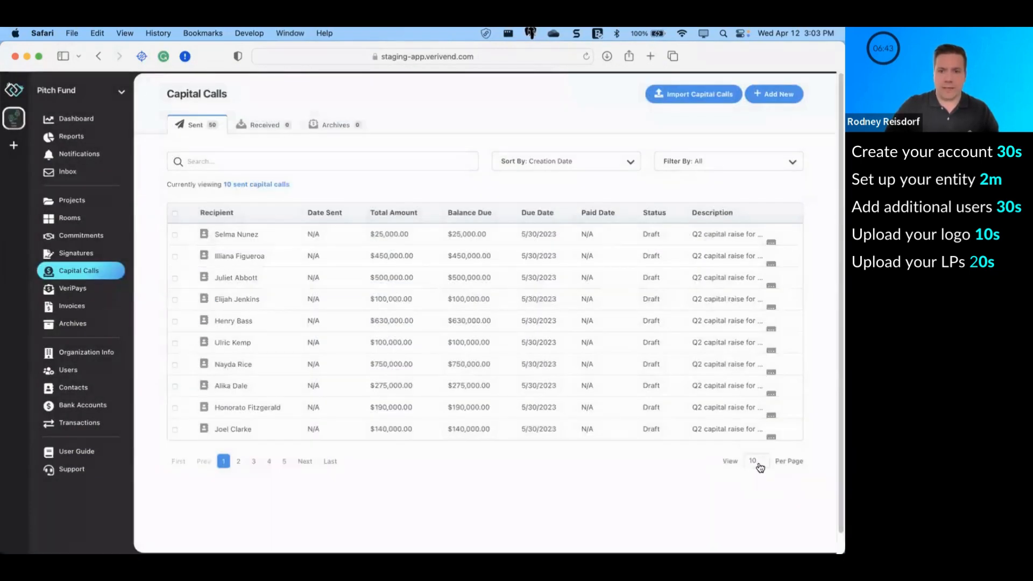
click(756, 462)
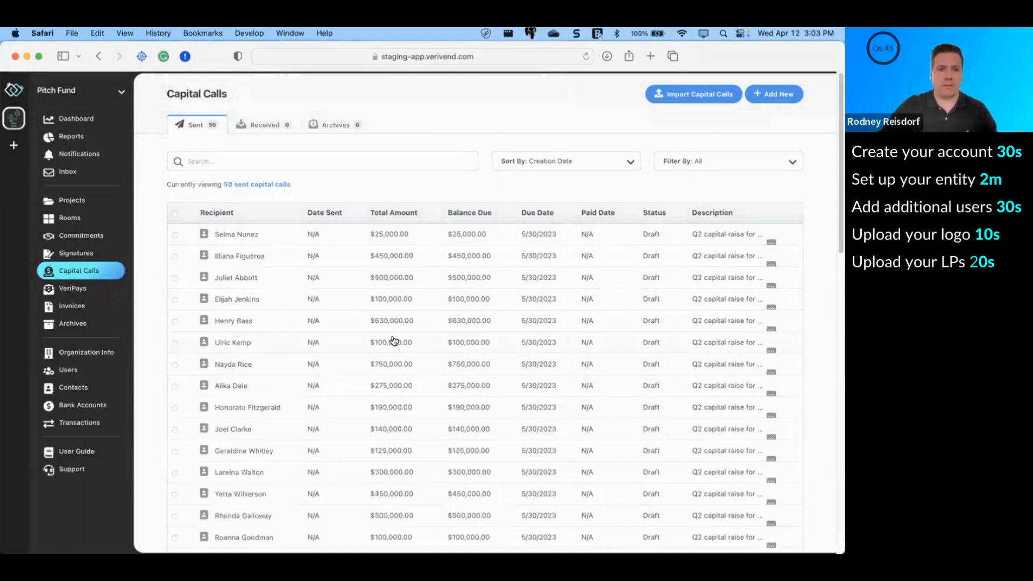
scroll(404, 344, down, 3)
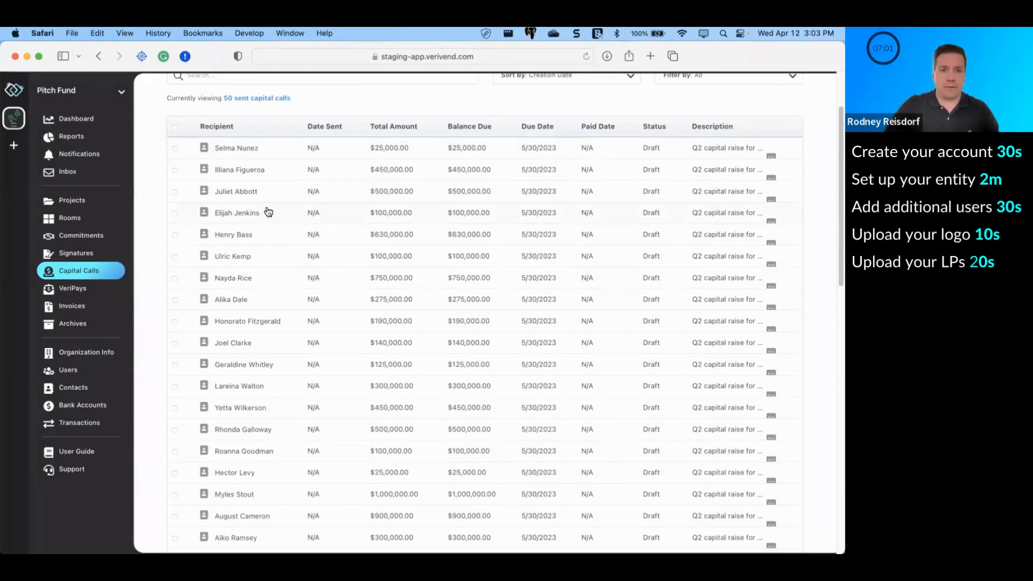
Step: Select all 50 draft capital calls, send them, and view the $15,000,000.00 dashboard summary
click(175, 130)
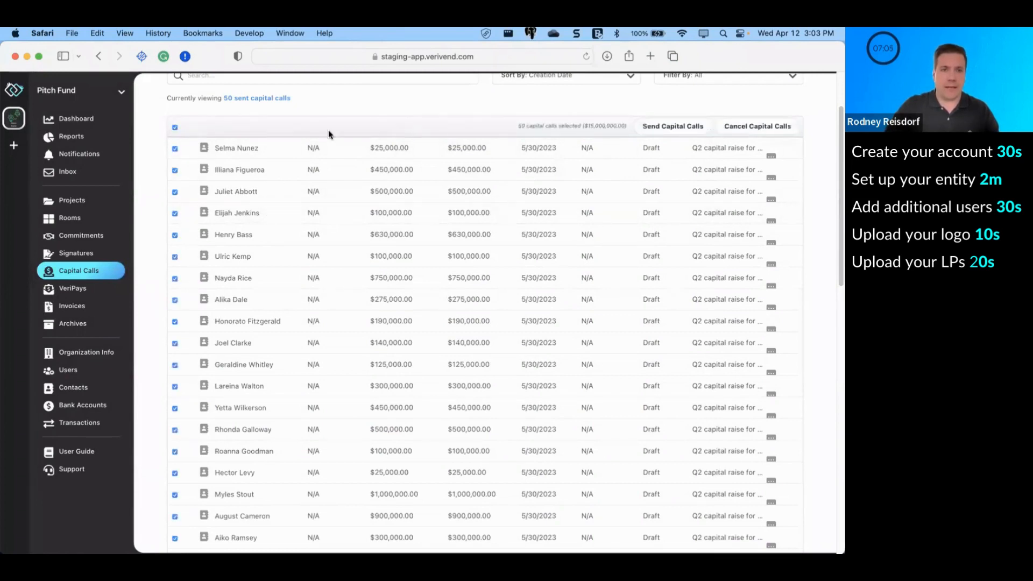
click(655, 129)
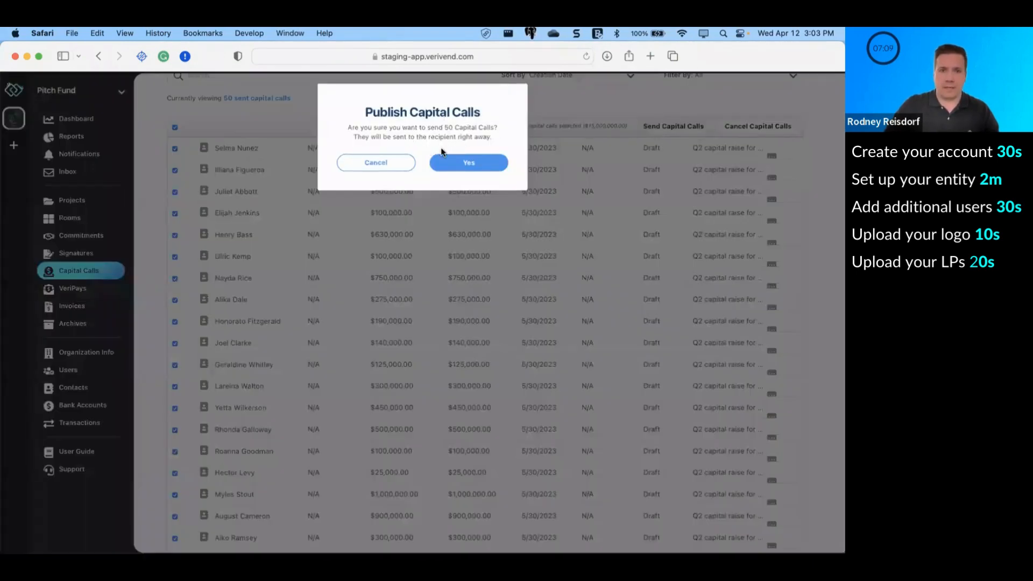
click(469, 168)
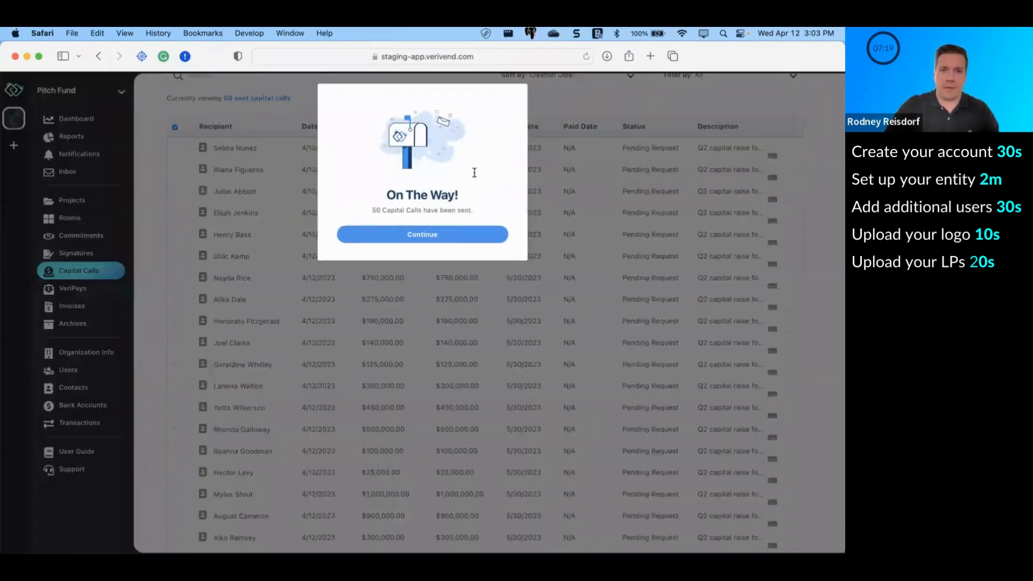
click(434, 240)
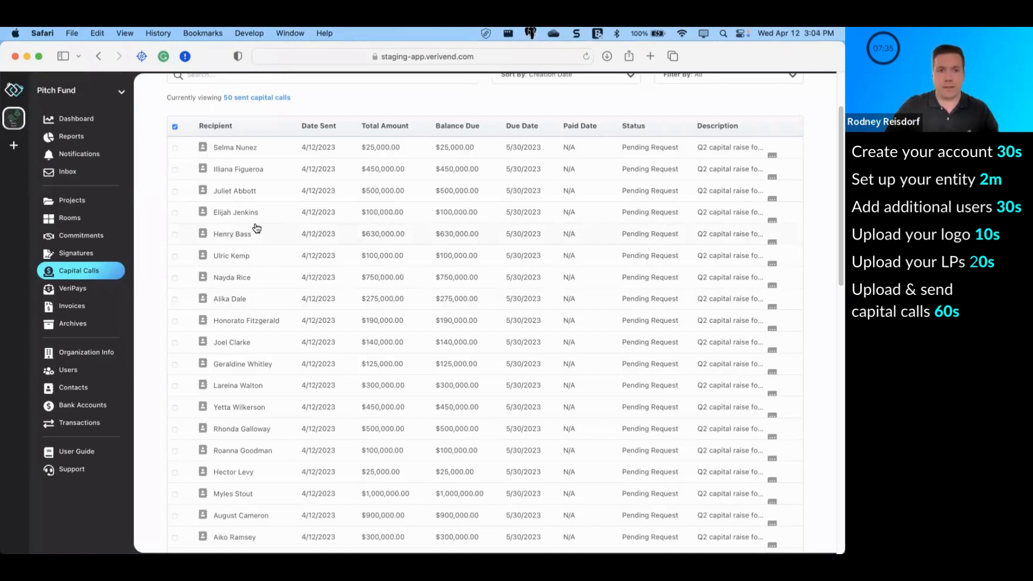
scroll(226, 214, down, 1)
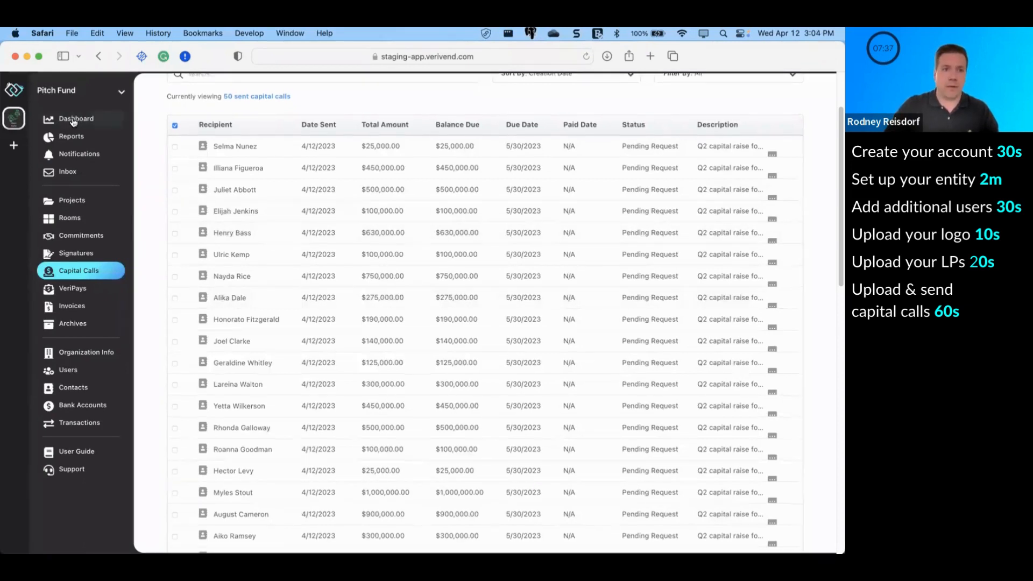
click(74, 121)
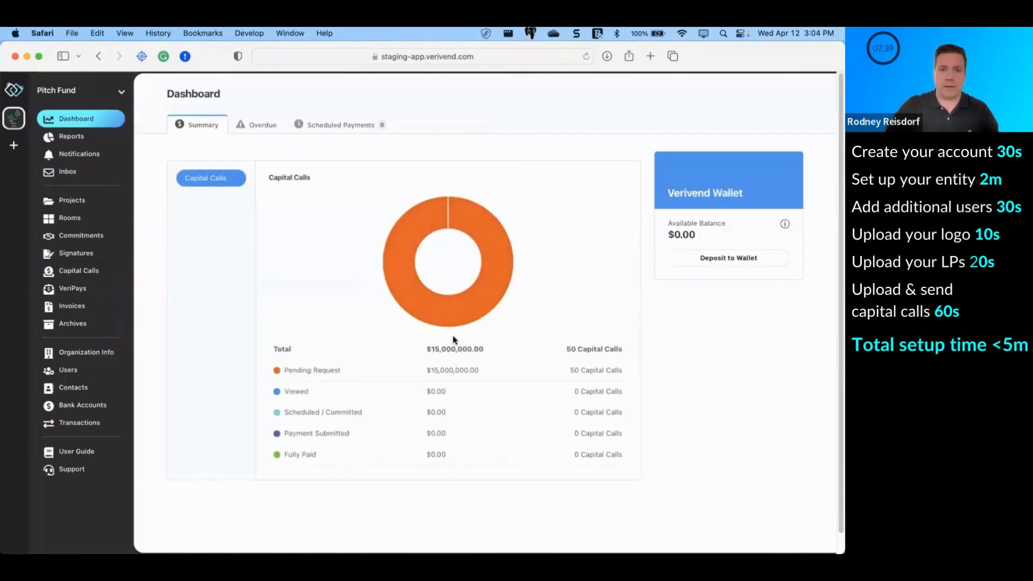